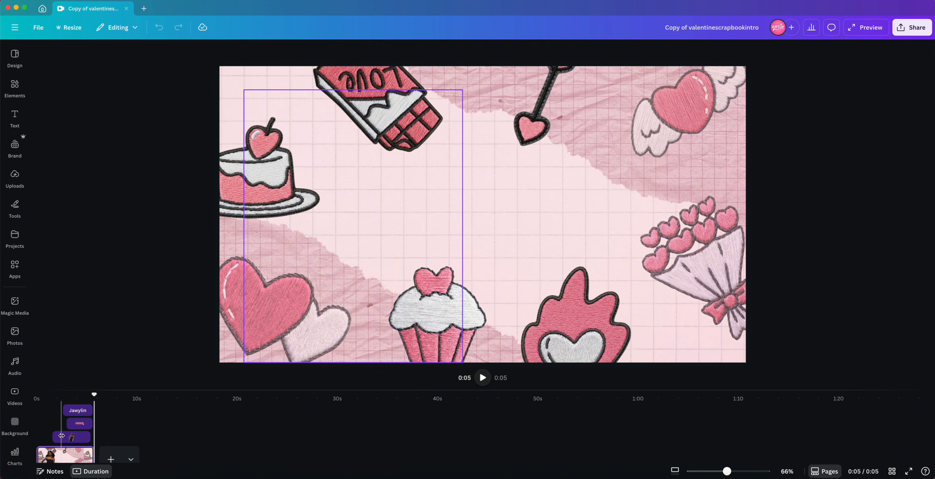
Step: Try retiming the photo and an audio clip on the timeline and undo all three changes
left_click(63, 438)
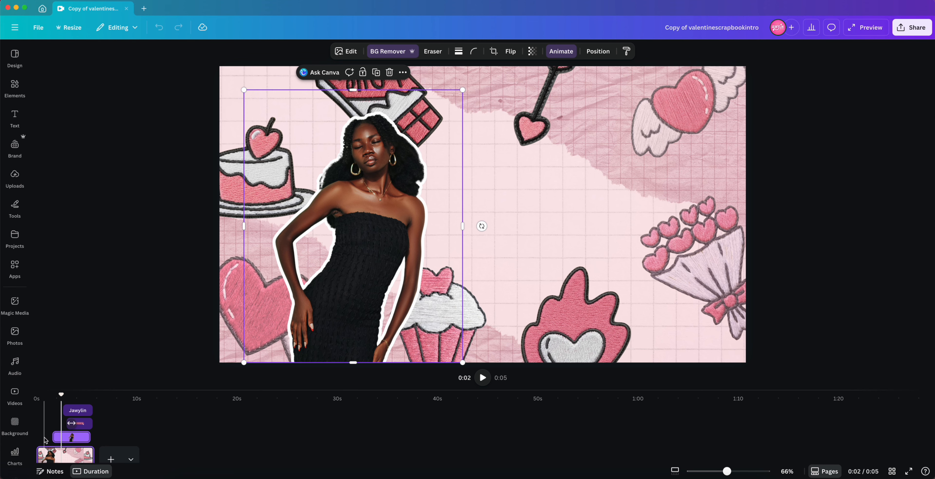
scroll(82, 433, "down", 2)
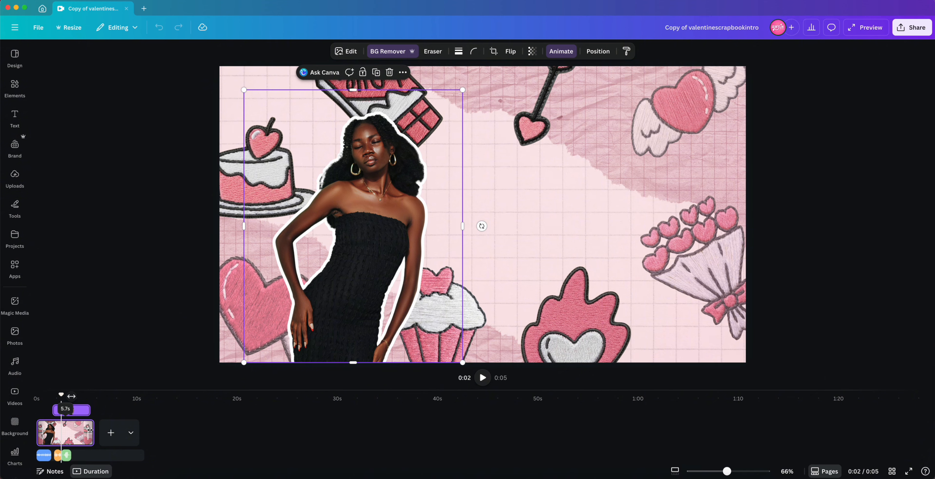
left_click_drag(97, 435, 163, 437)
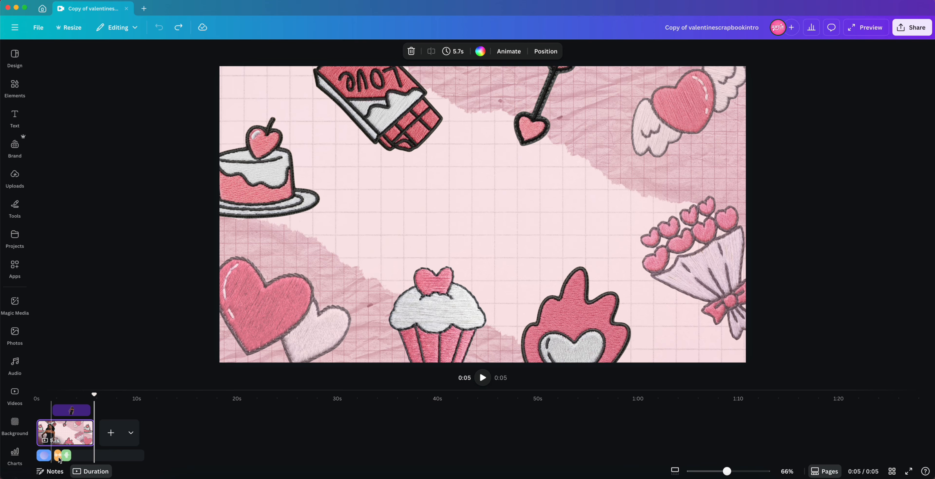
left_click_drag(67, 458, 86, 457)
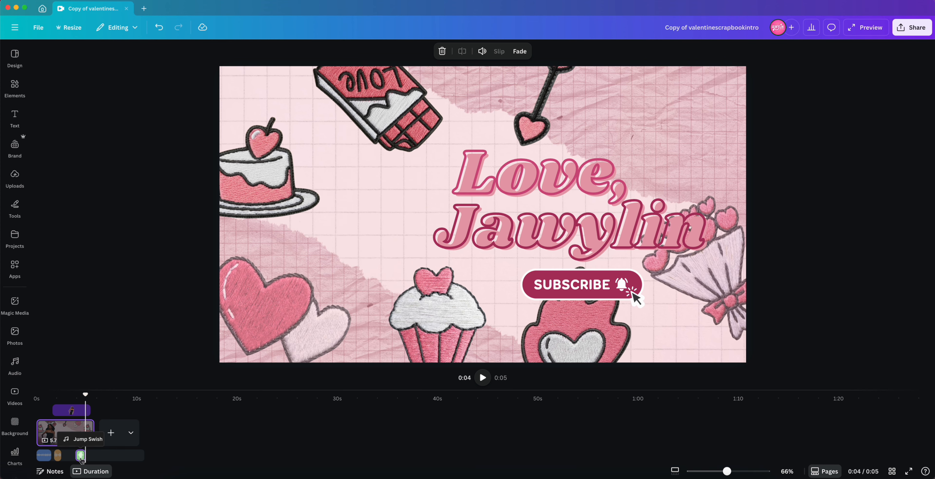
key("super+z")
key("super+z")
key("super+z")
Step: Try replacing the 'Love,' heading text with other text and undo the edit
mouse_move(85, 394)
left_mouse_down()
mouse_move(47, 394)
mouse_move(73, 396)
left_mouse_up()
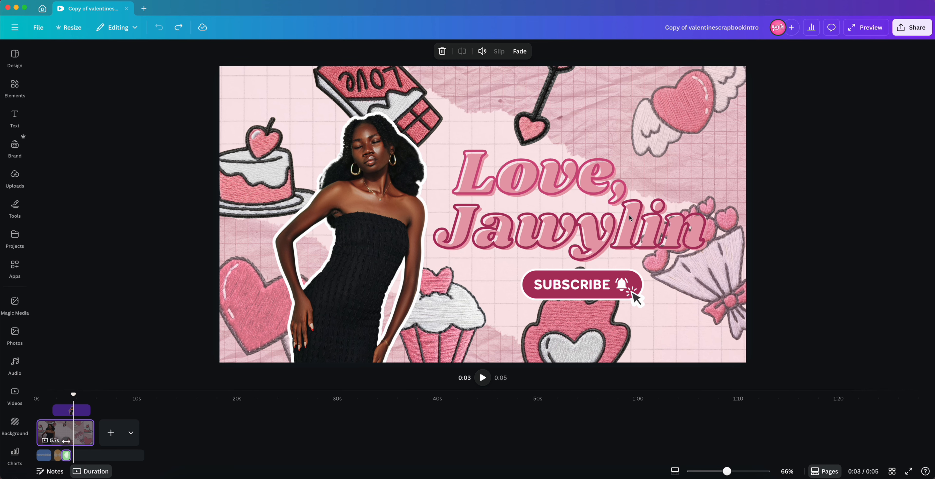
double_click(534, 186)
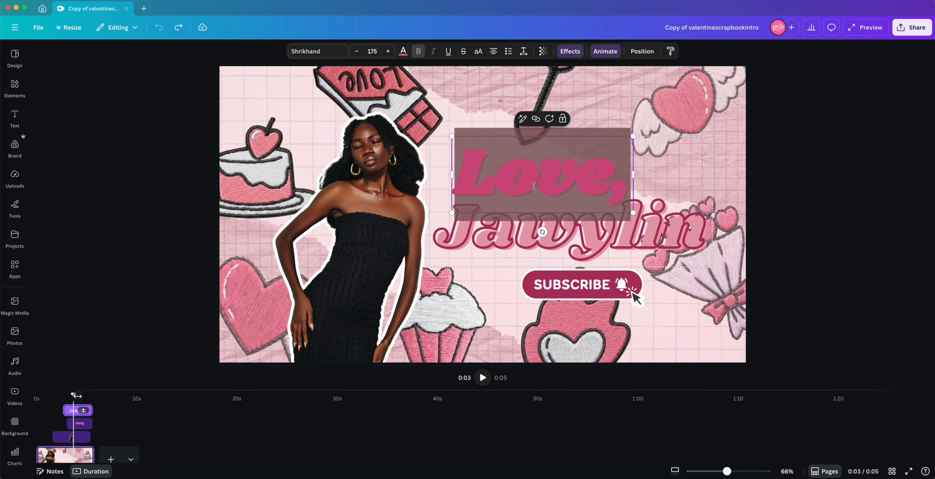
type("jfslkdjf")
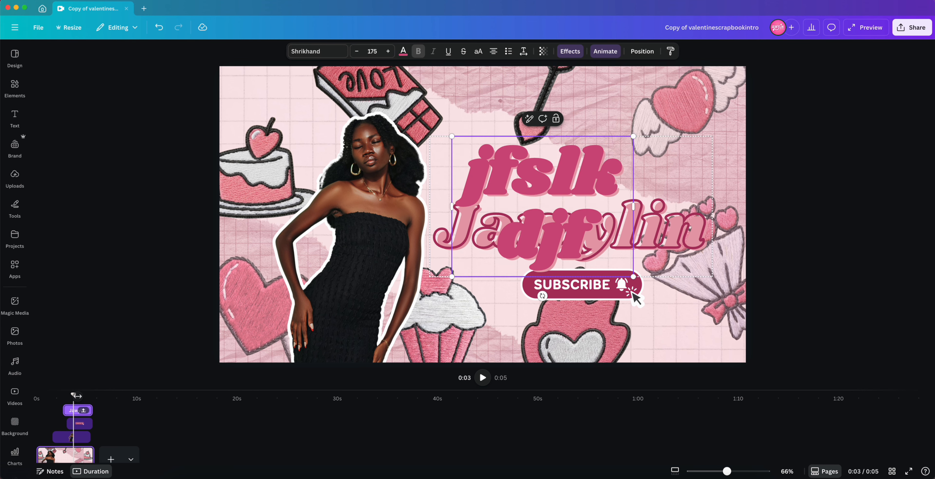
key("super+z")
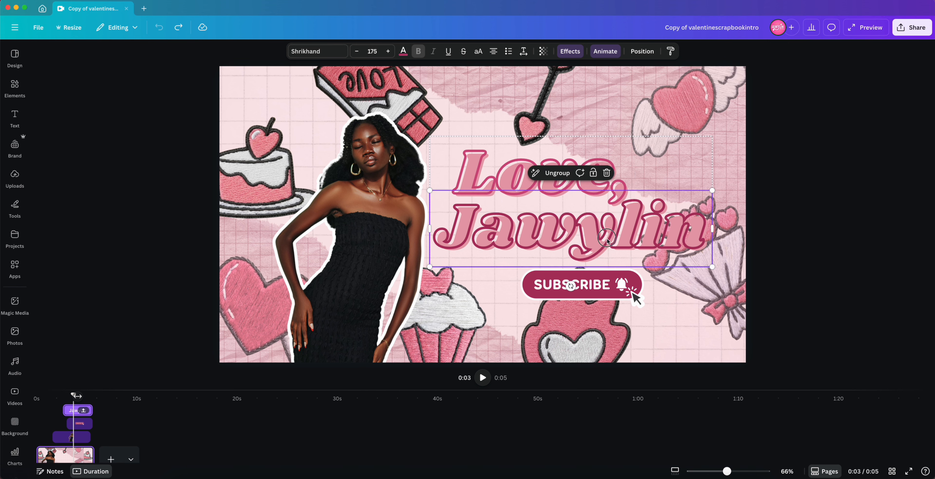
Step: Try replacing the name under 'Love,' with several other first names and undo the name change
double_click(606, 237)
type("Sarah")
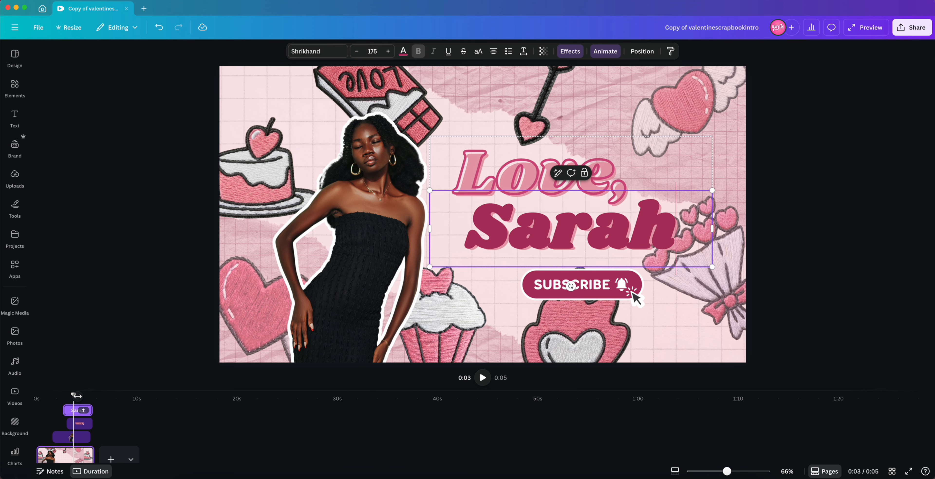
key("super+a")
type("Jo")
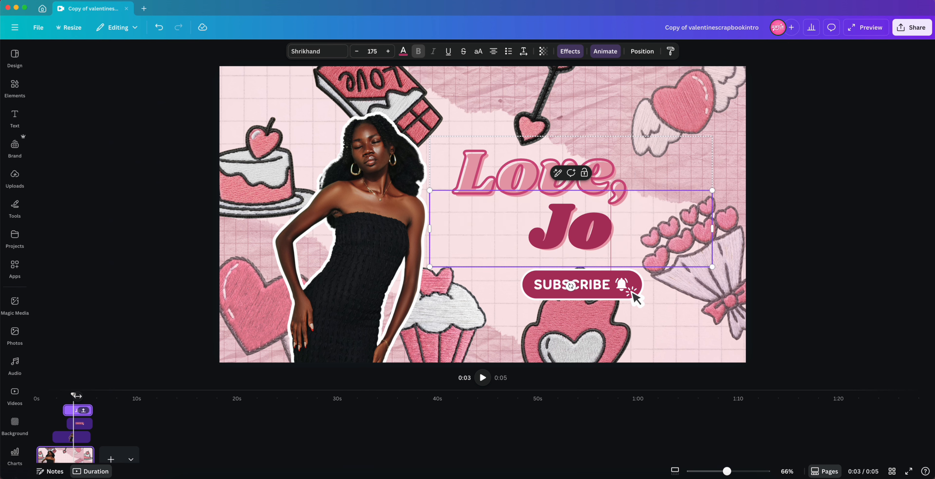
type("hnny")
key("super+a")
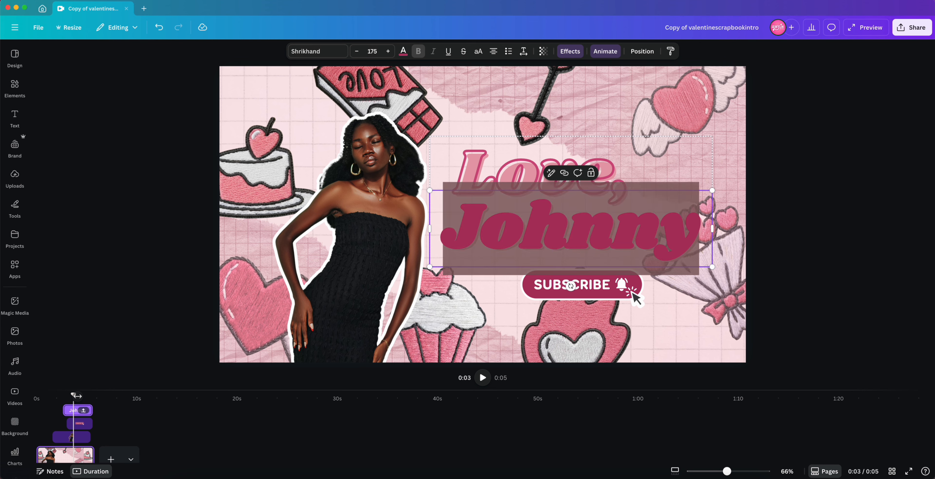
type("Celeste")
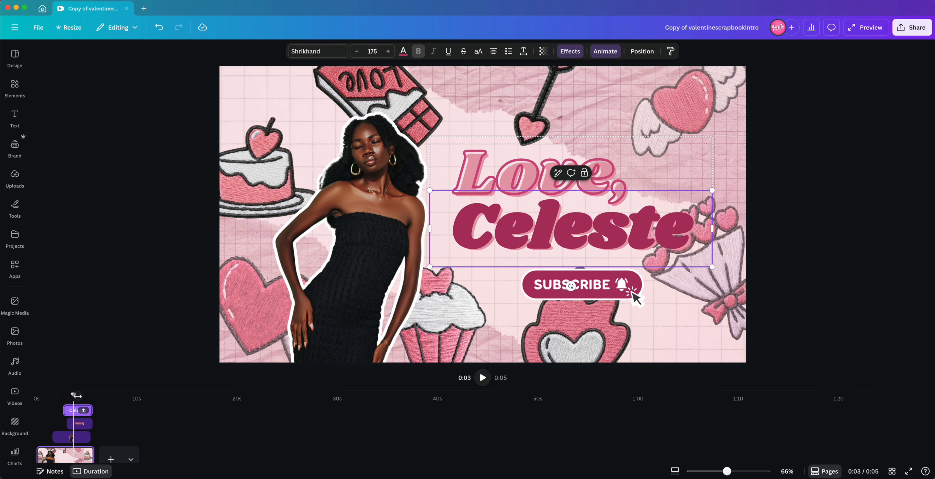
left_click(833, 235)
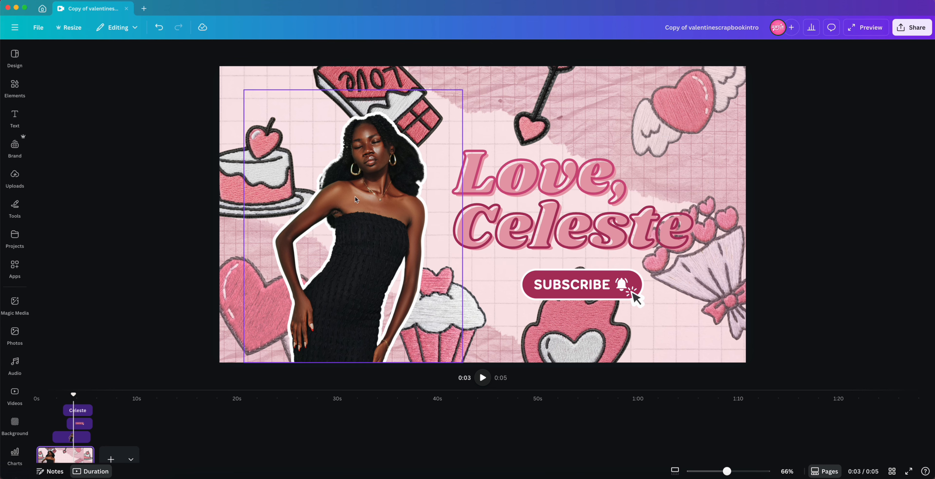
left_click(389, 240)
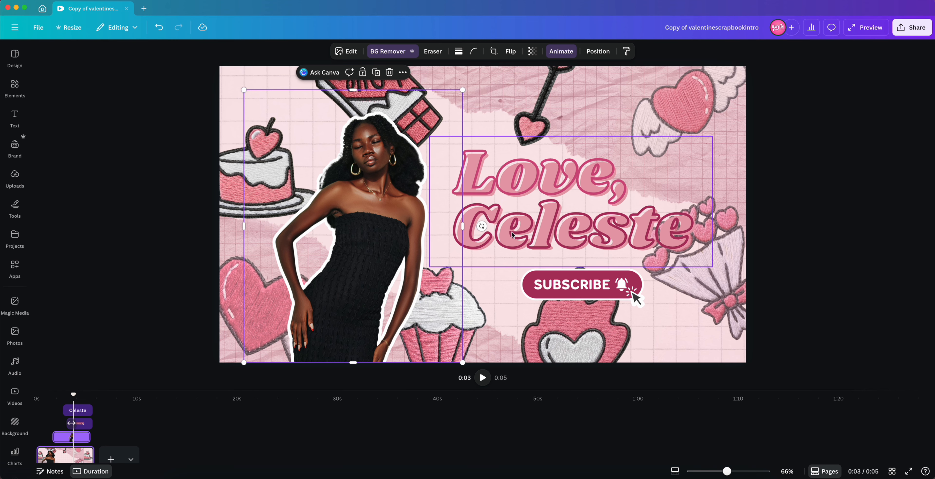
key("super+z")
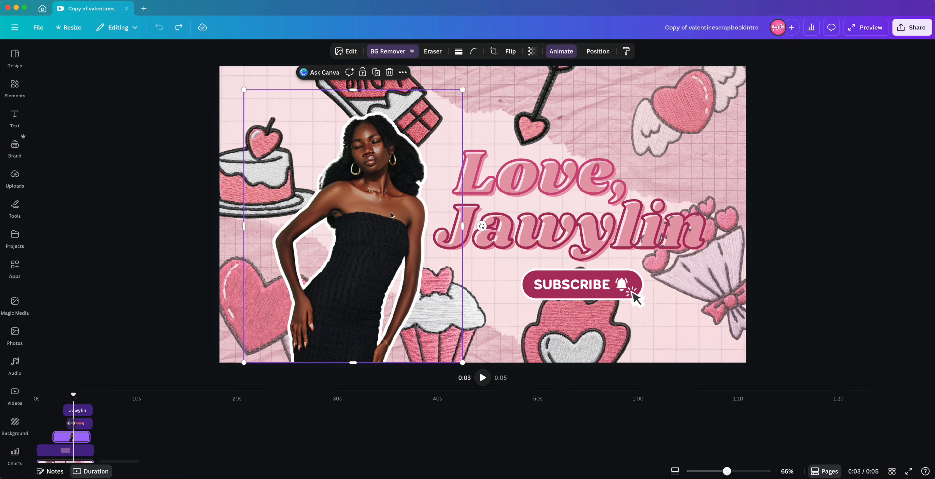
Step: Open the layers list for the page's elements
left_click(427, 86)
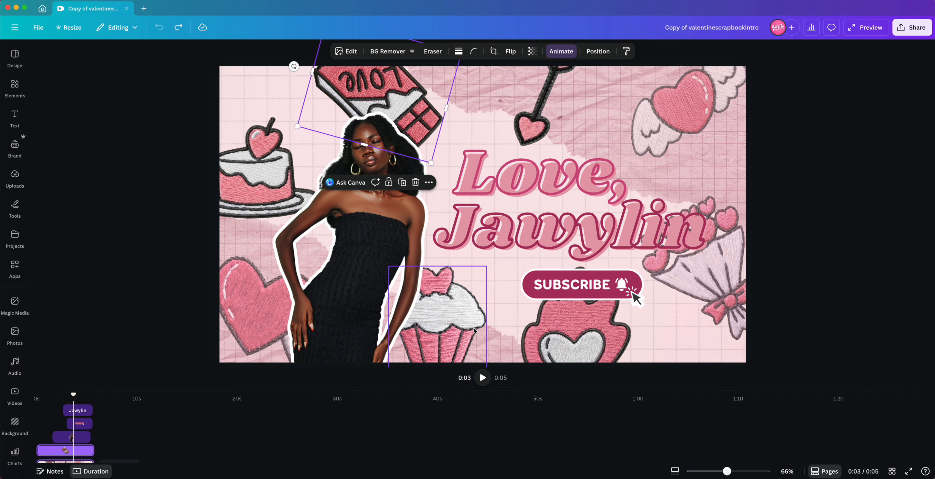
left_click(502, 308)
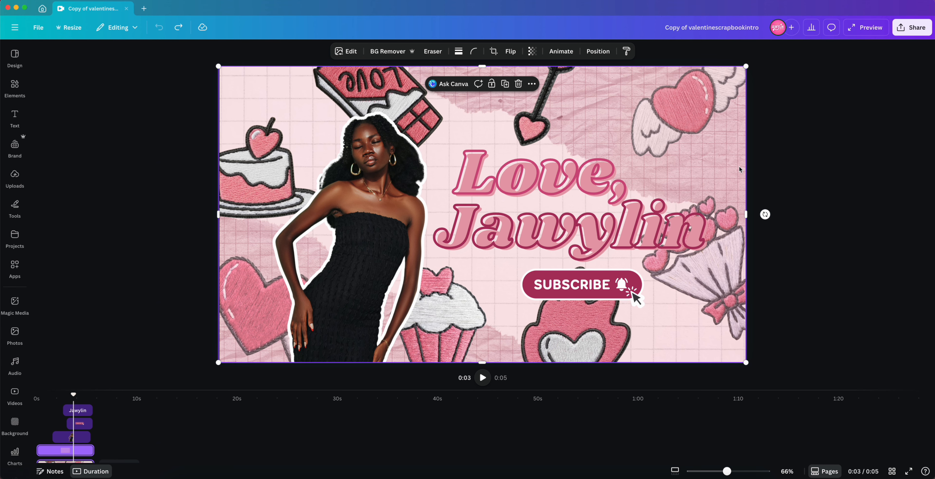
right_click(620, 121)
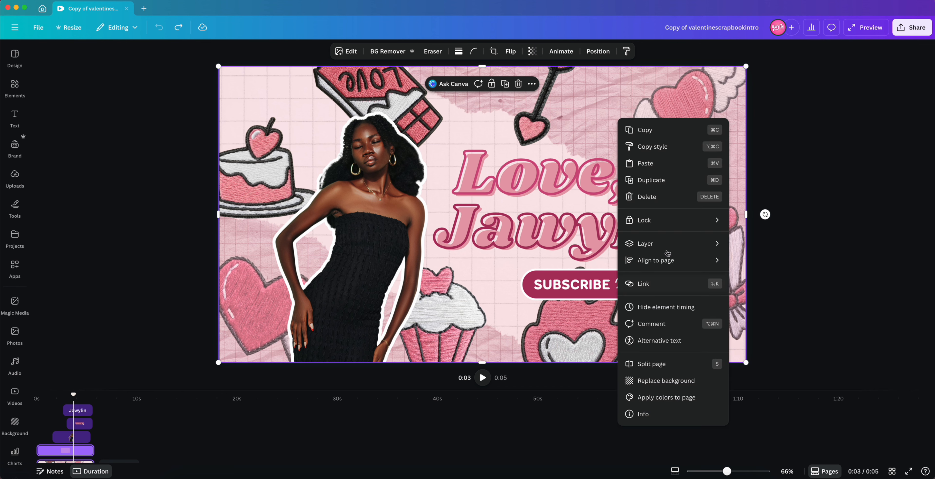
mouse_move(664, 244)
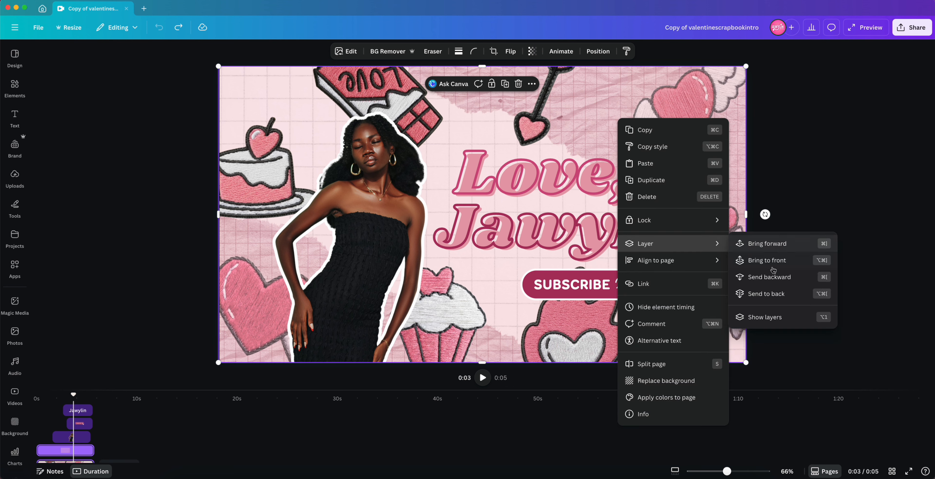
left_click(762, 315)
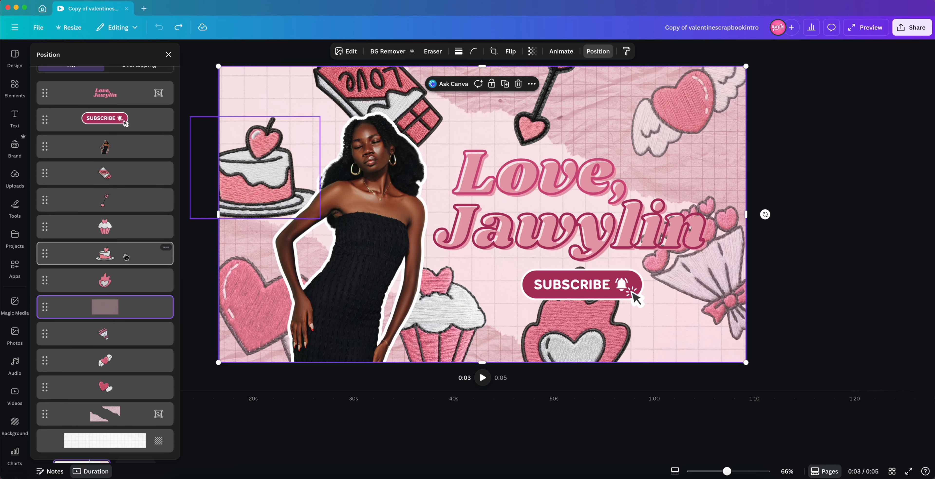
Step: Browse the layers list to review the stacking order of the design's elements and select the woman's photo layer
scroll(125, 257, "up", 2)
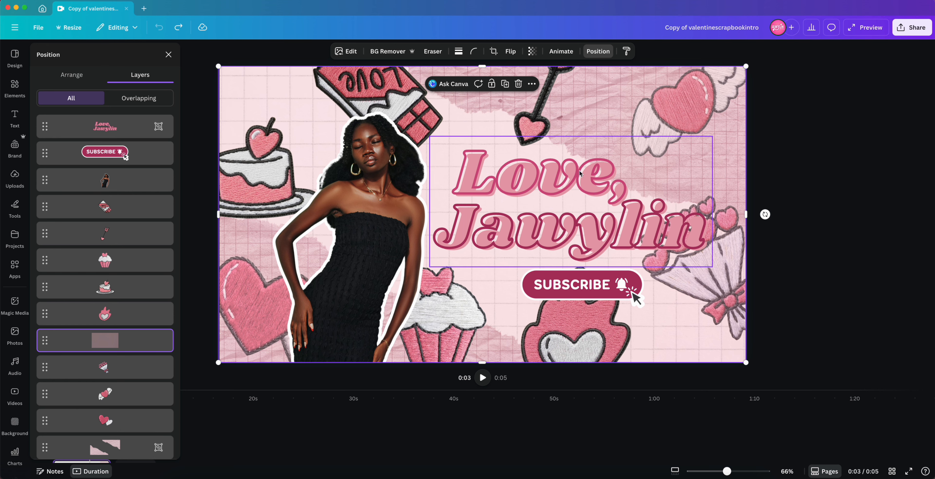
scroll(128, 303, "down", 2)
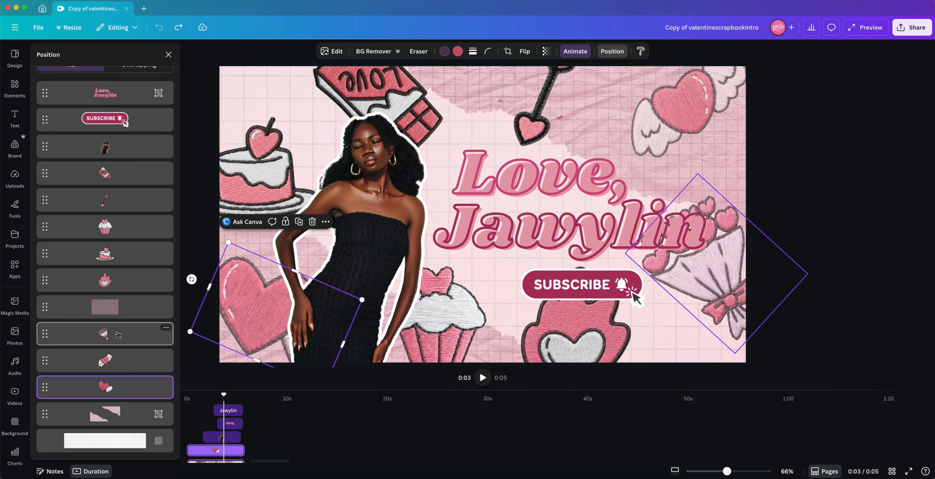
mouse_move(117, 332)
left_mouse_down()
mouse_move(120, 303)
mouse_move(121, 347)
left_mouse_up()
mouse_move(124, 281)
left_mouse_down()
mouse_move(126, 313)
mouse_move(126, 277)
left_mouse_up()
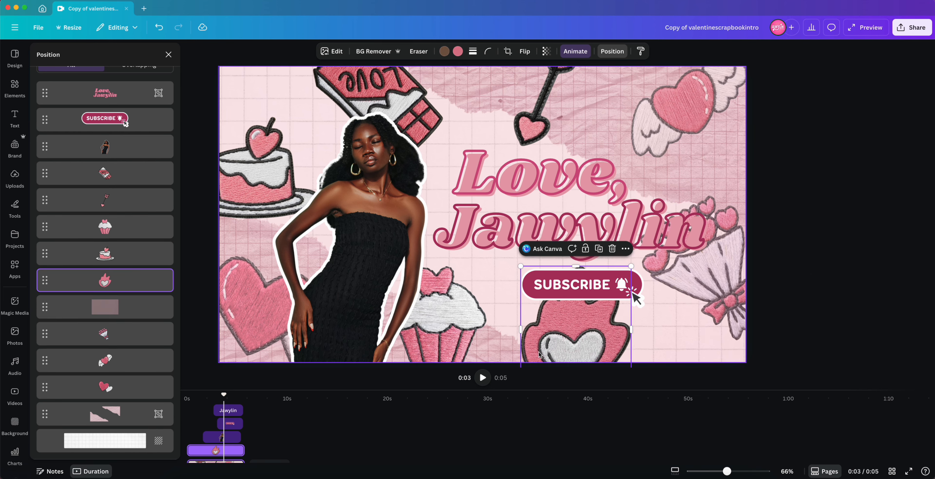
left_click_drag(559, 338, 595, 352)
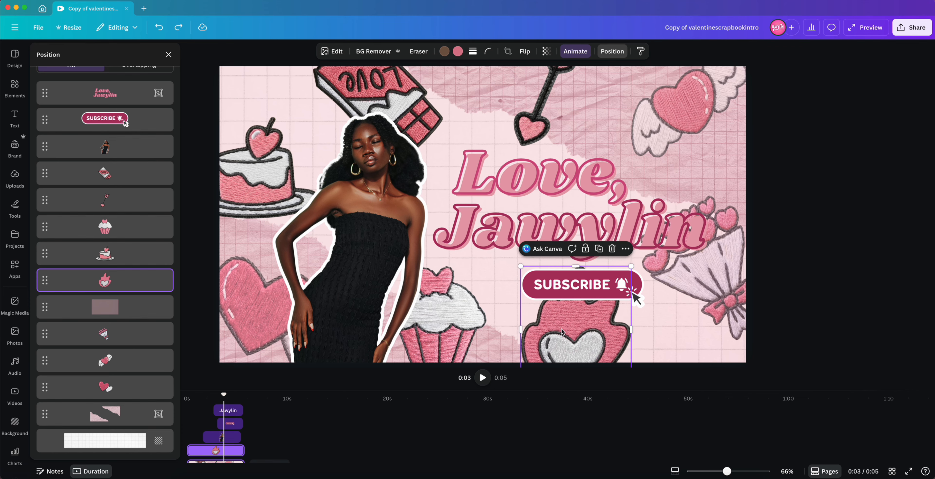
left_click(311, 215)
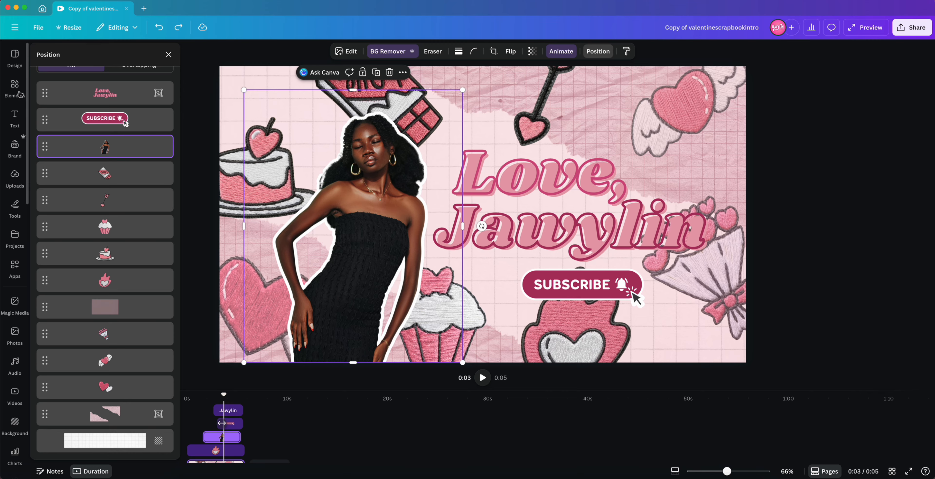
Step: Search the elements library for 'selfie social media' photos
left_click(37, 17)
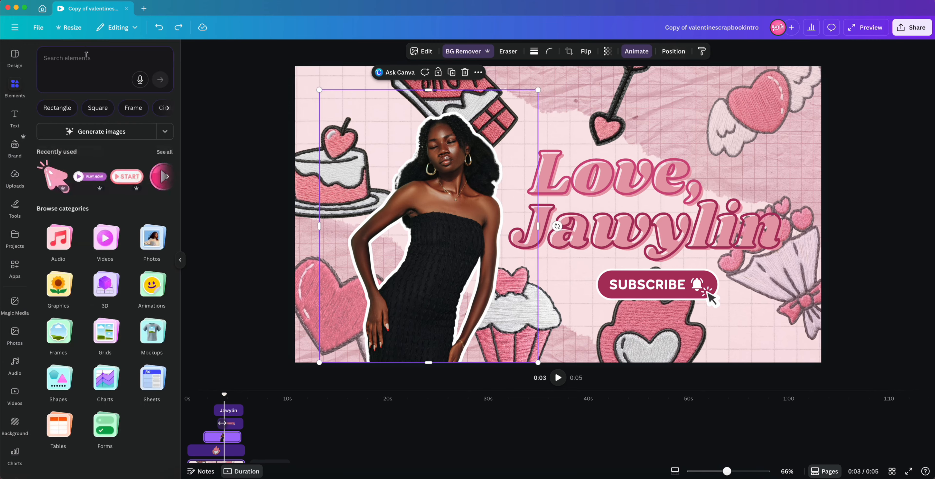
left_click(87, 59)
type("selfie social media")
key("Return")
Step: Try adding a selfie photo to the canvas with its background removed and delete it again
left_click(159, 184)
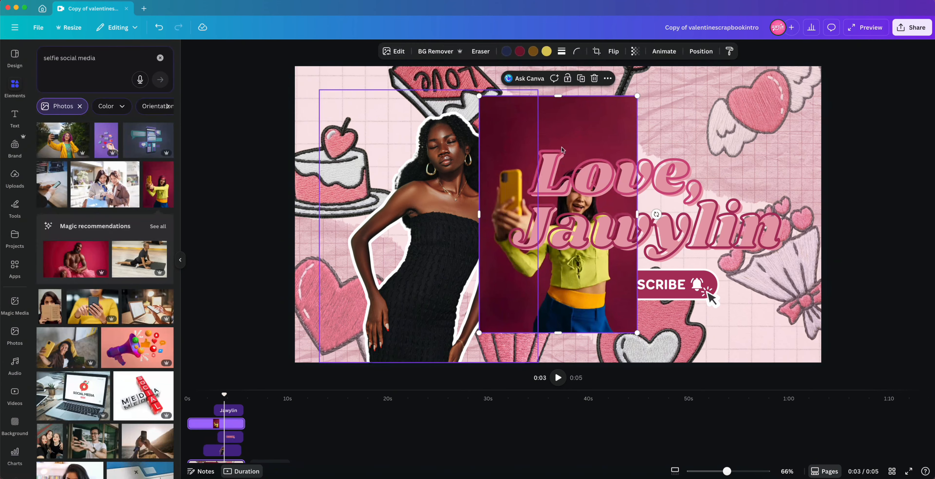
left_click_drag(600, 151, 647, 148)
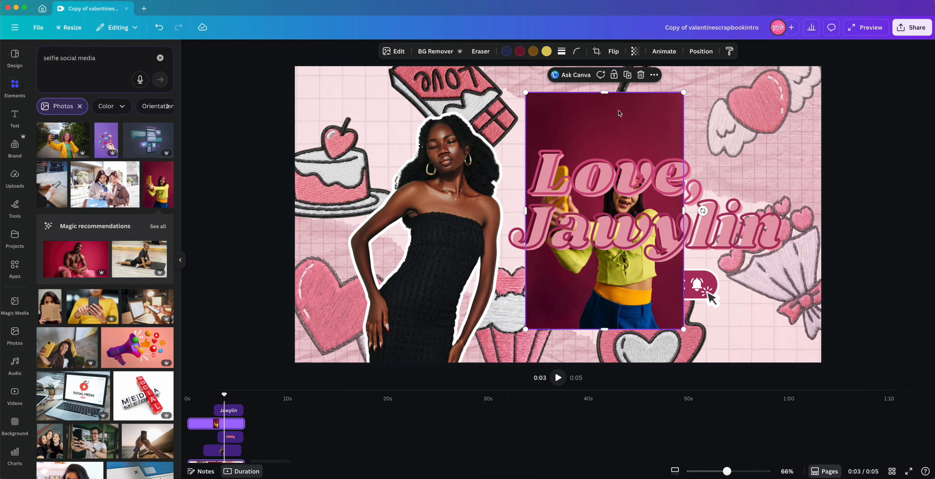
left_click(427, 51)
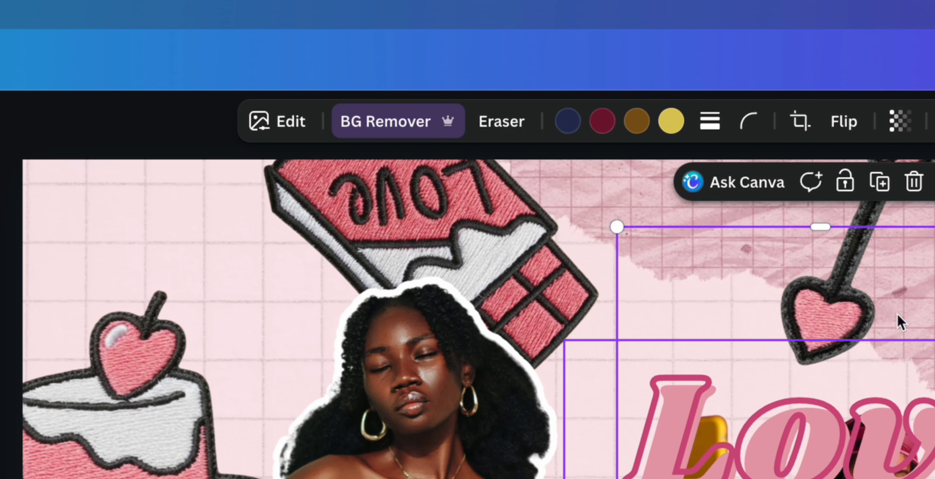
left_click_drag(898, 320, 797, 286)
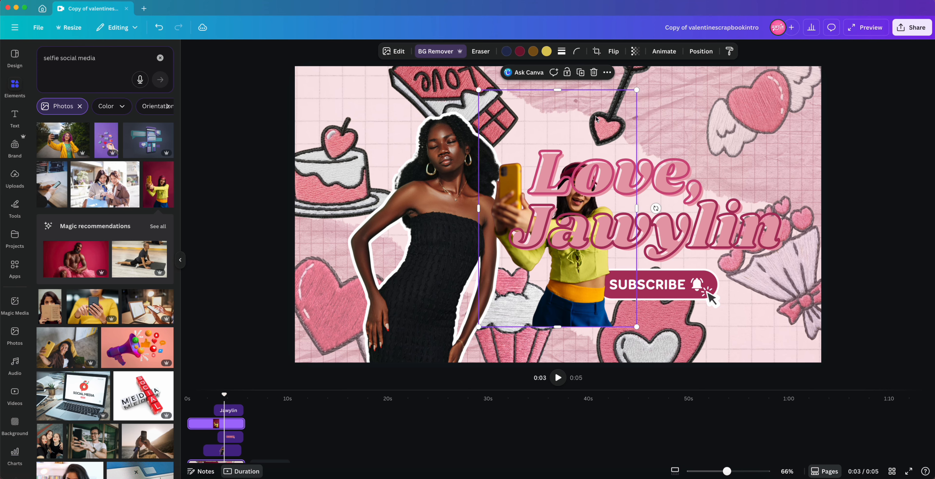
key("Delete")
Step: Replace the woman's photo with the selfie photo, shifting it slightly left and enlarging it a little
left_click_drag(158, 185, 412, 217)
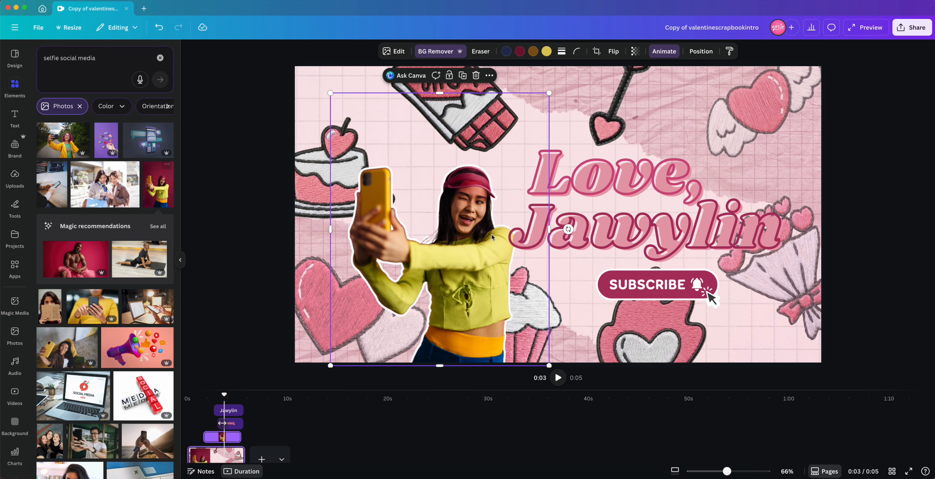
left_click_drag(463, 263, 433, 262)
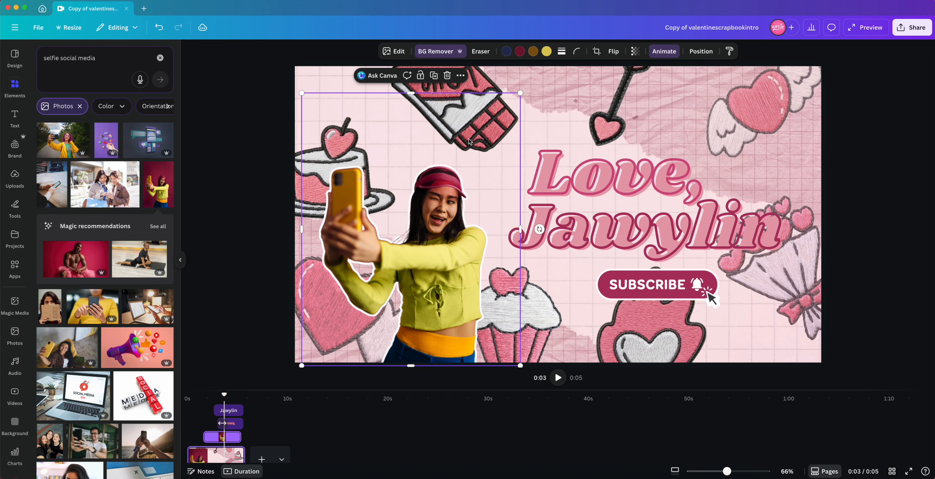
left_click_drag(515, 92, 559, 83)
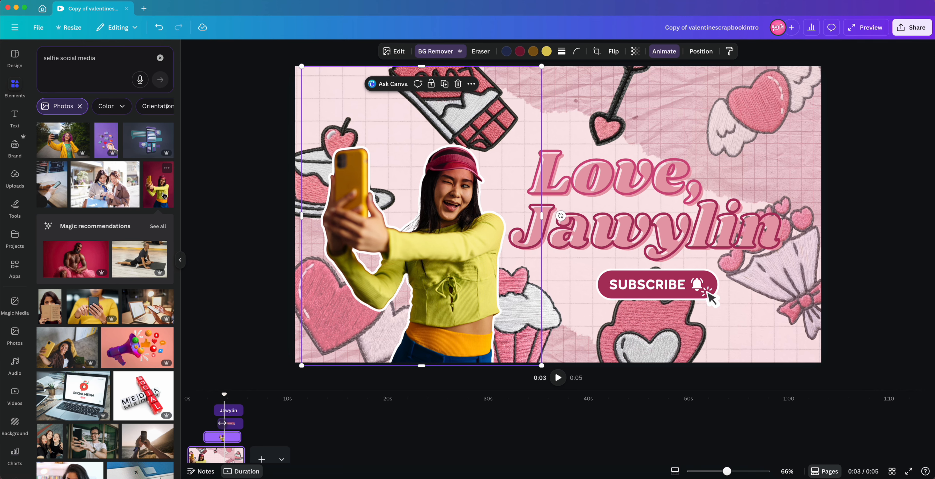
Step: Search the elements library for 'model' photos
left_click(120, 66)
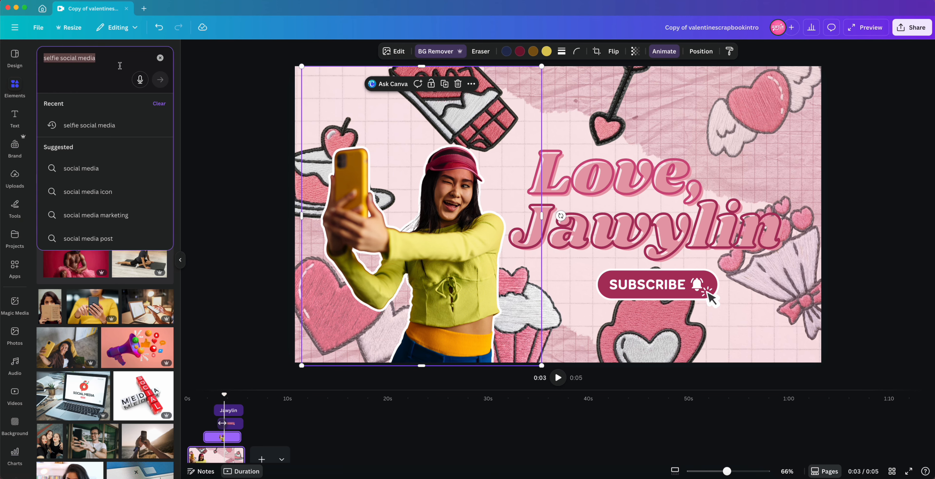
type("model")
key("Return")
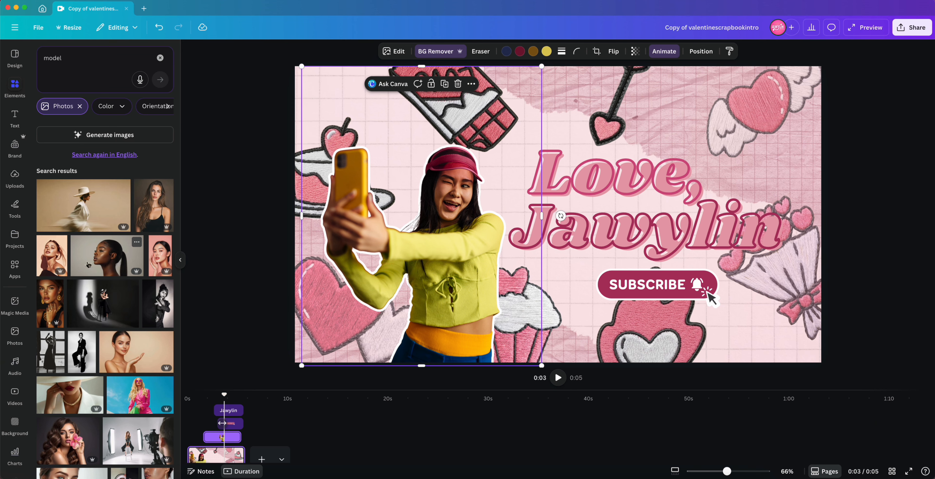
Step: Replace the selfie with the model's profile photo and widen its frame slightly to the right
left_click_drag(82, 264, 343, 245)
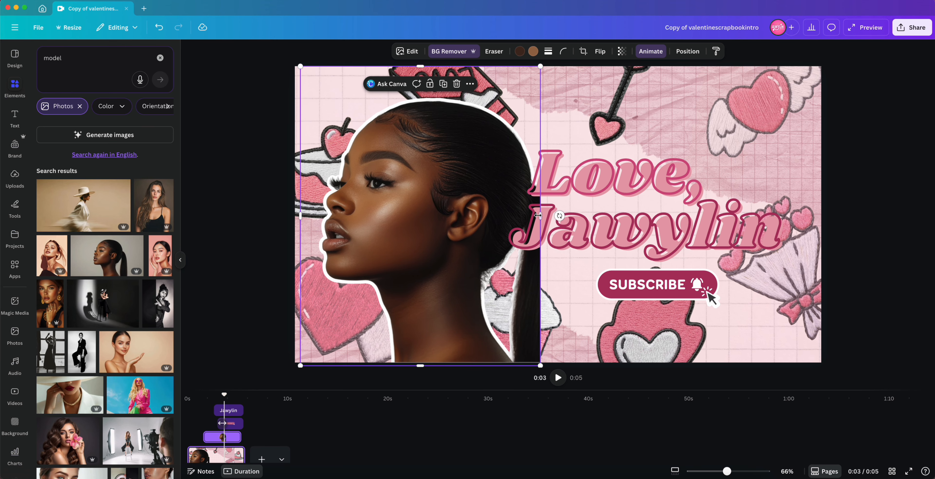
left_click_drag(540, 214, 577, 214)
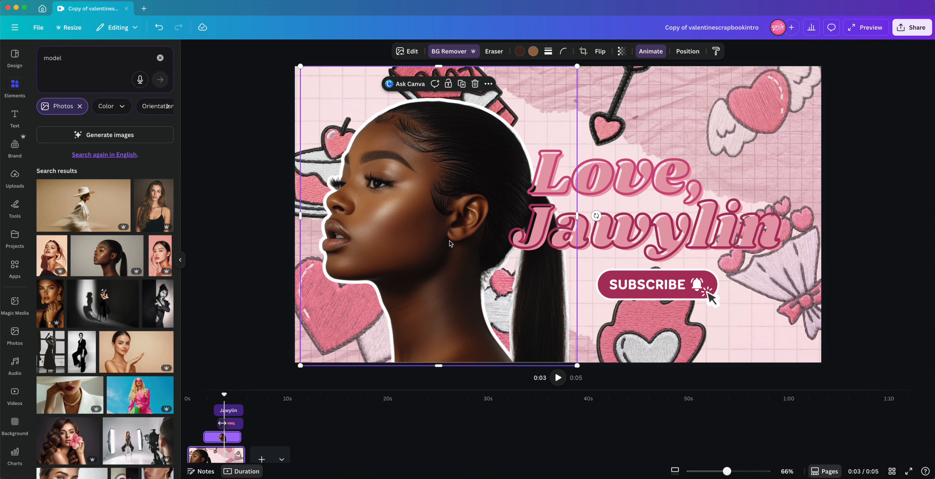
Step: Open the font list for the 'Love, Jawylin' title and try the Brittany font
left_click(730, 238)
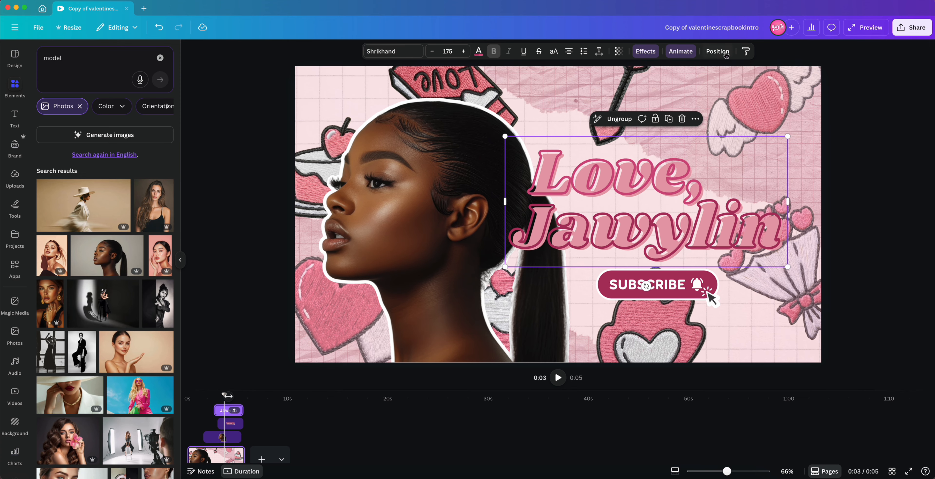
left_click(392, 51)
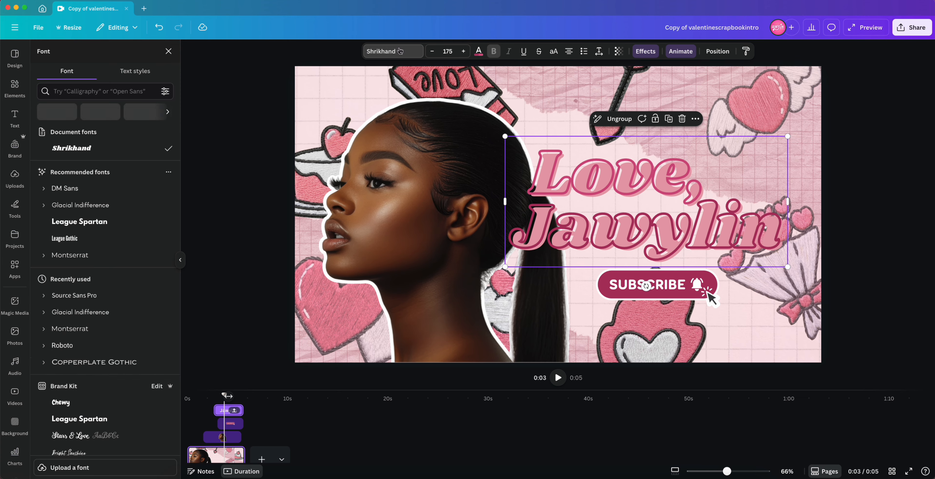
scroll(81, 261, "down", 10)
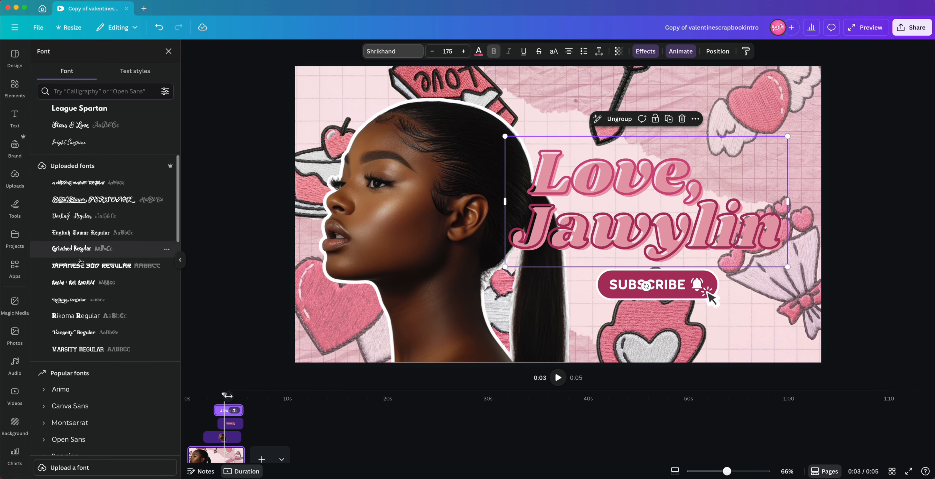
scroll(81, 261, "down", 3)
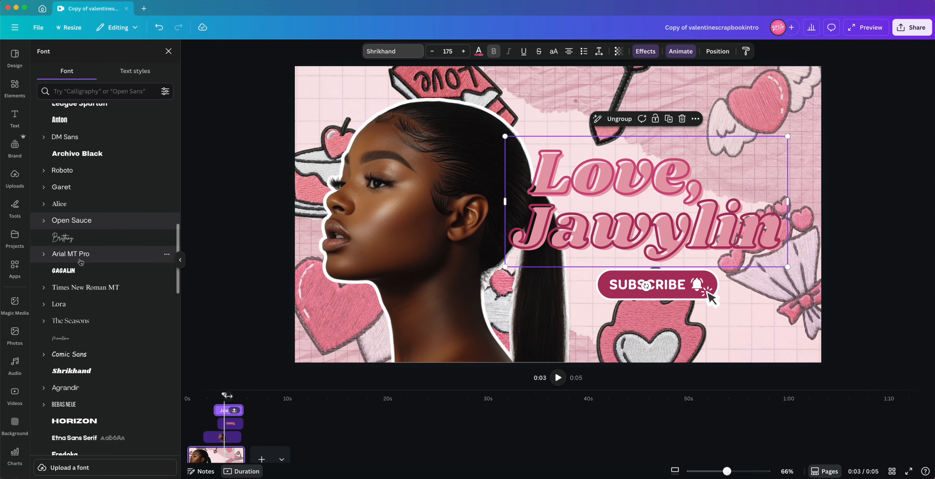
left_click(106, 236)
scroll(107, 240, "down", 5)
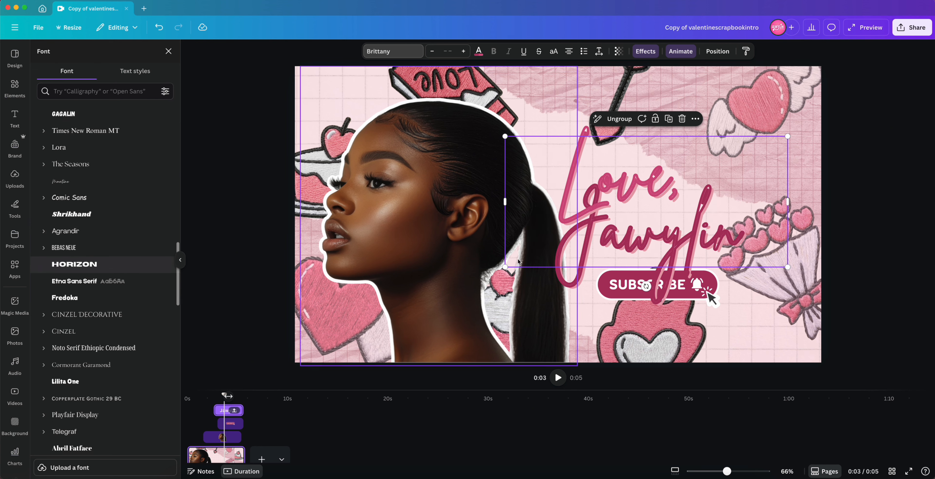
scroll(89, 199, "up", 4)
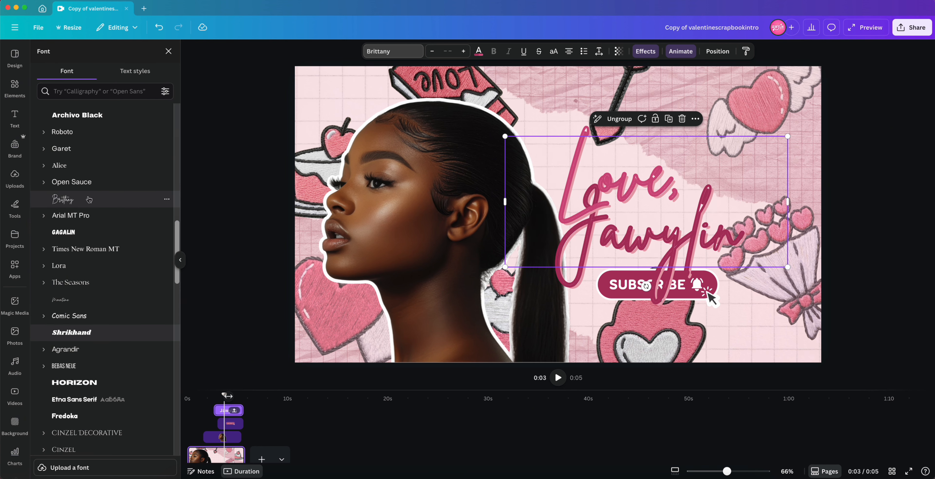
Step: Try other title fonts, including Comic Sans, Horizon, Noto Serif Ethiopic Condensed and Abril Fatface
left_click(100, 235)
left_click(109, 320)
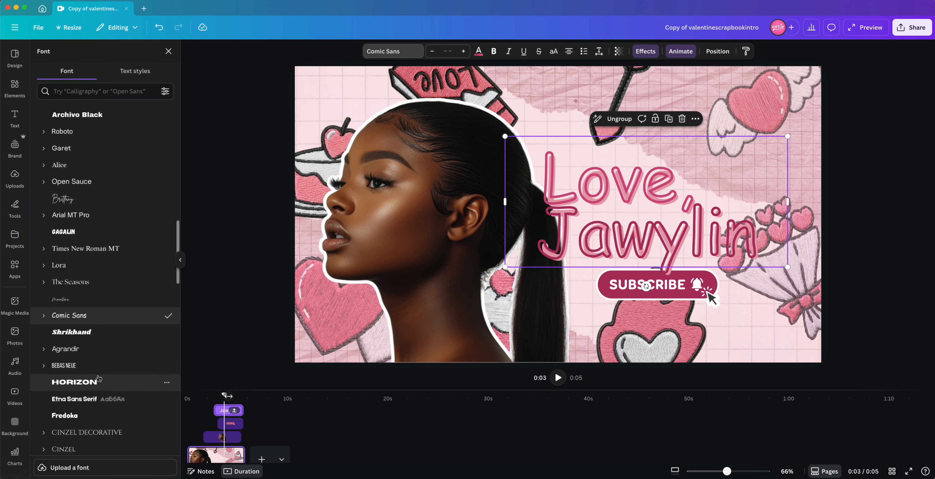
left_click(105, 382)
scroll(105, 380, "down", 3)
left_click(101, 378)
left_click(104, 362)
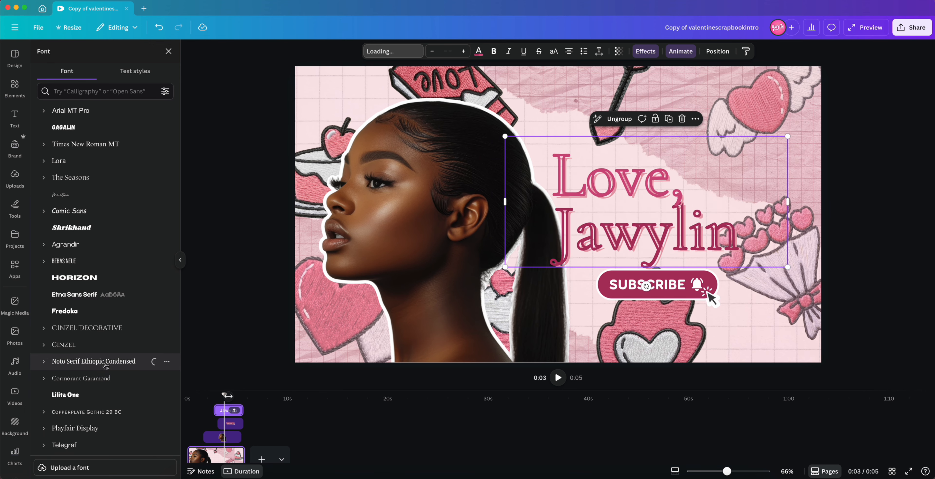
scroll(97, 378, "down", 3)
left_click(90, 385)
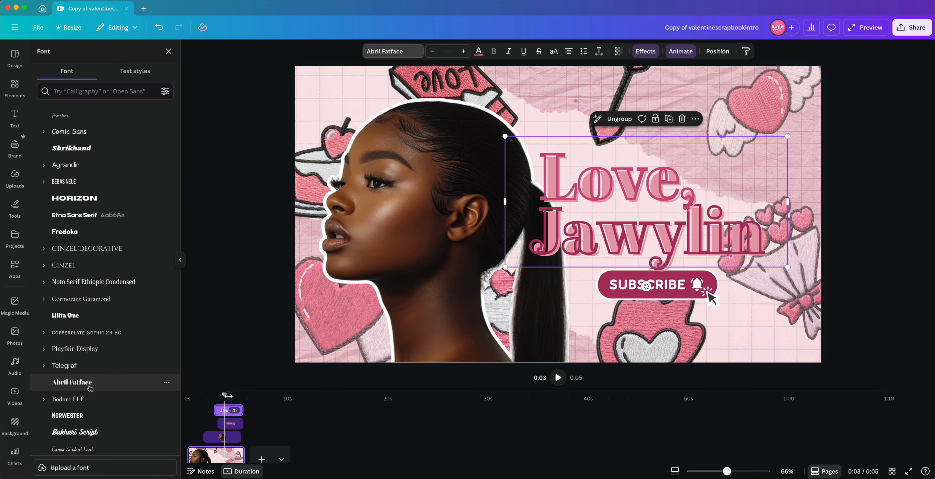
left_click(181, 261)
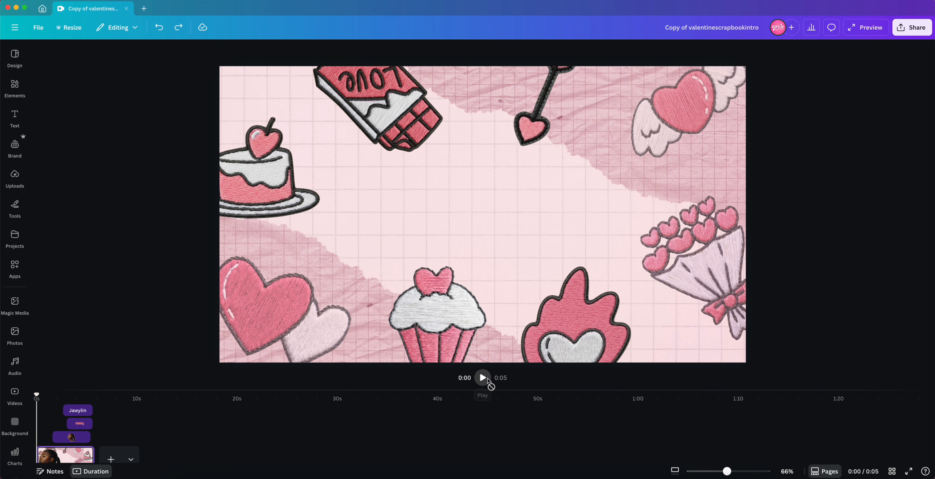
Step: Play the intro preview, then try recolouring the word 'Love,' blue and undo it
left_click(486, 379)
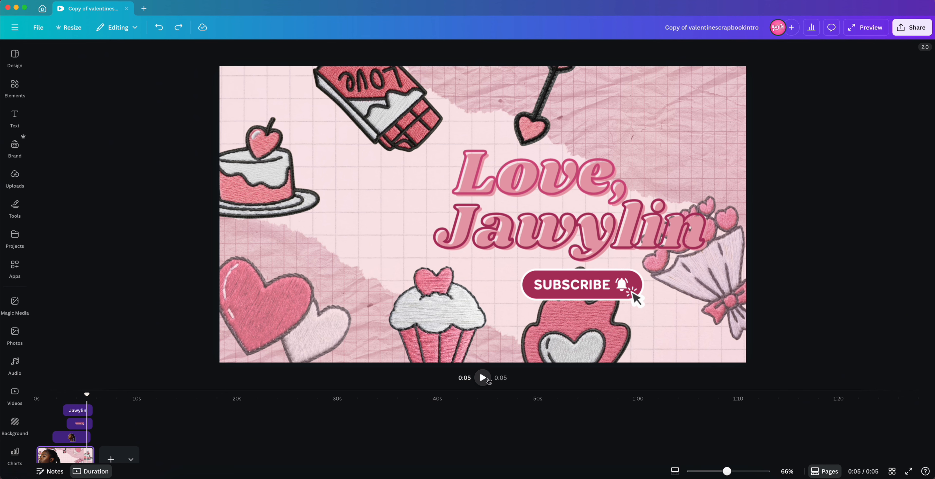
left_click(575, 214)
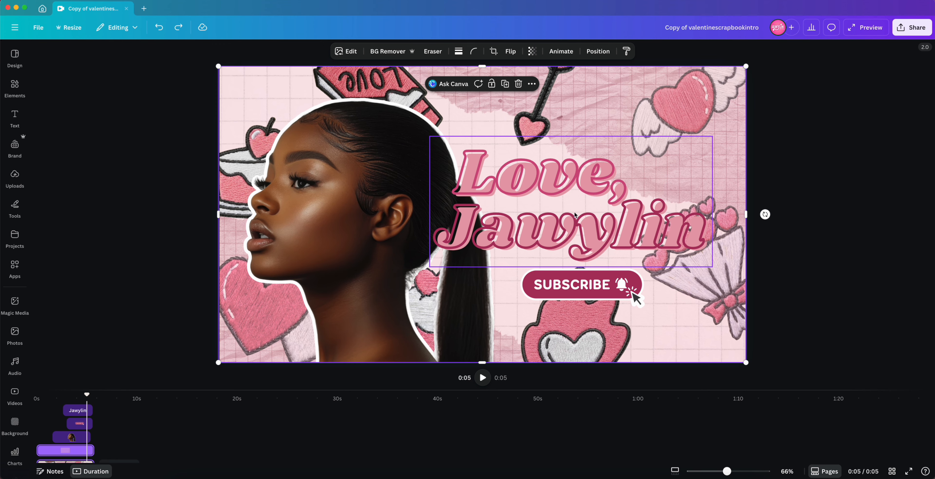
left_click(502, 144)
left_click(496, 175)
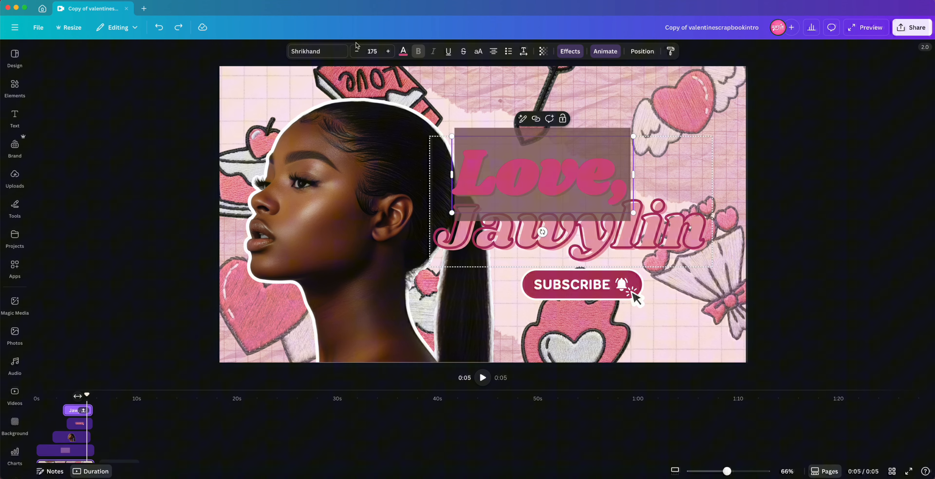
left_click(403, 51)
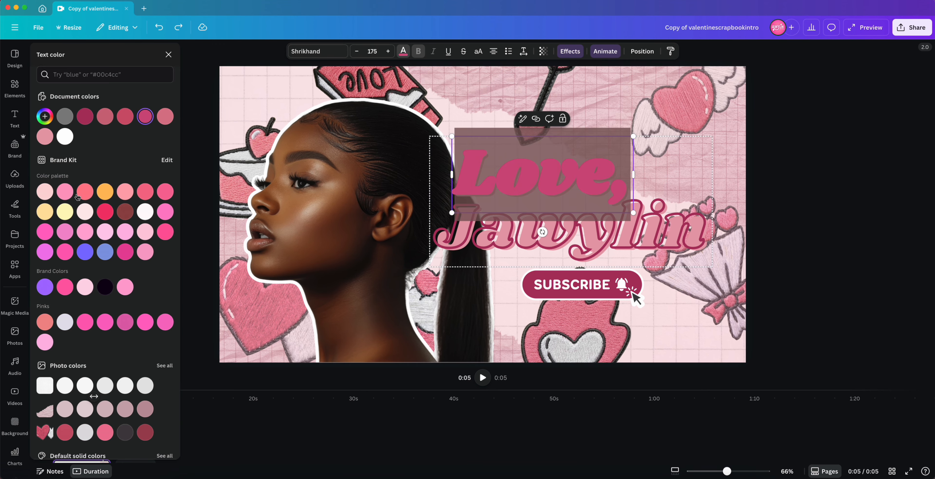
left_click(98, 254)
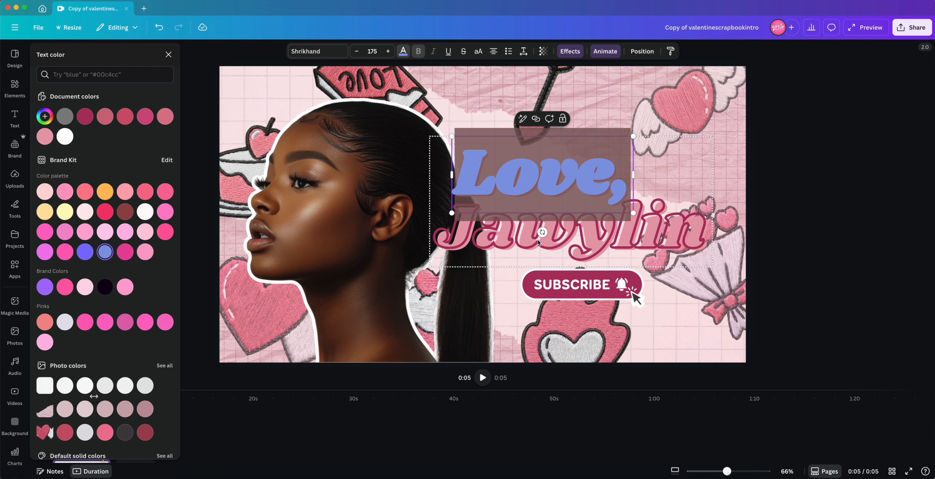
left_click(607, 245)
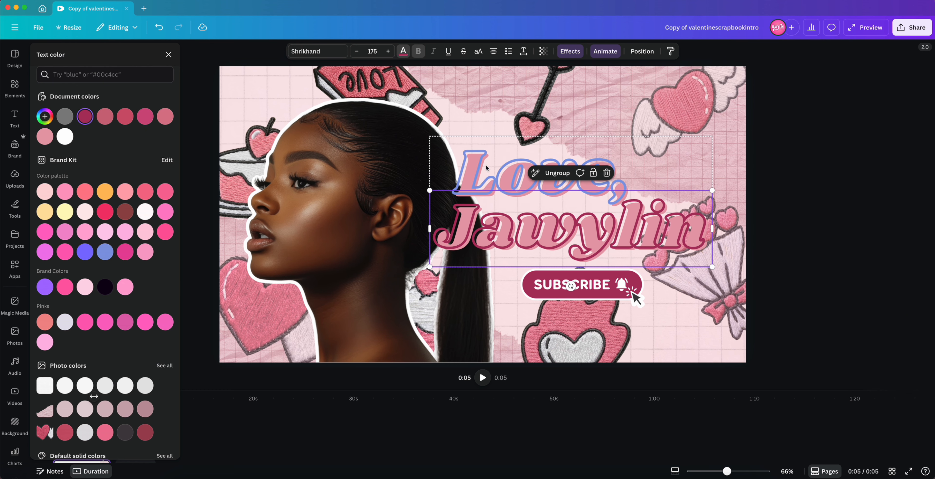
key("ctrl+z")
Step: Adjust the Subscribe button's red colour to bright pink with hue -1, saturation 15 and brightness 78
left_click(564, 297)
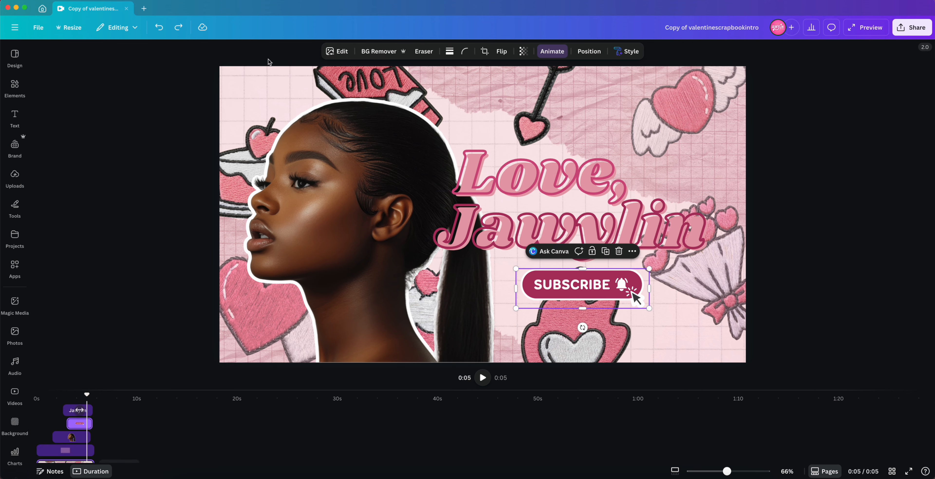
left_click(337, 52)
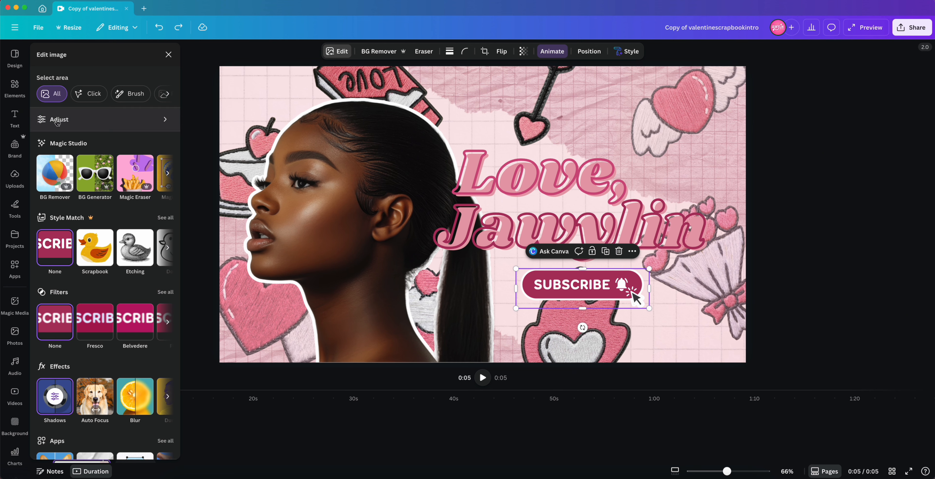
left_click(117, 120)
scroll(106, 262, "down", 6)
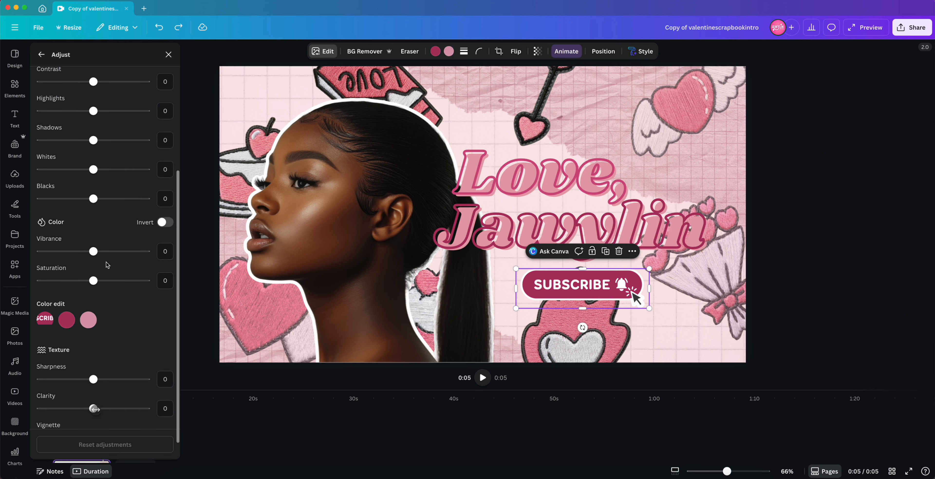
left_click(67, 296)
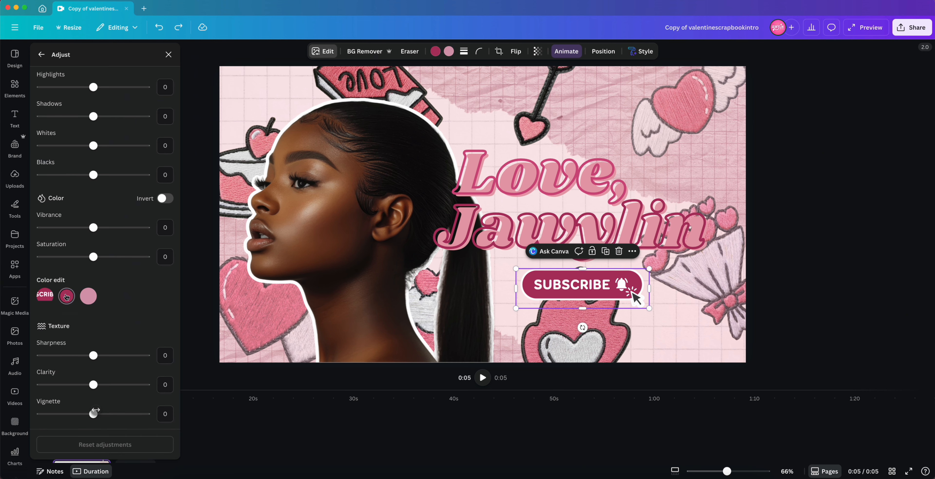
left_click_drag(94, 337, 101, 342)
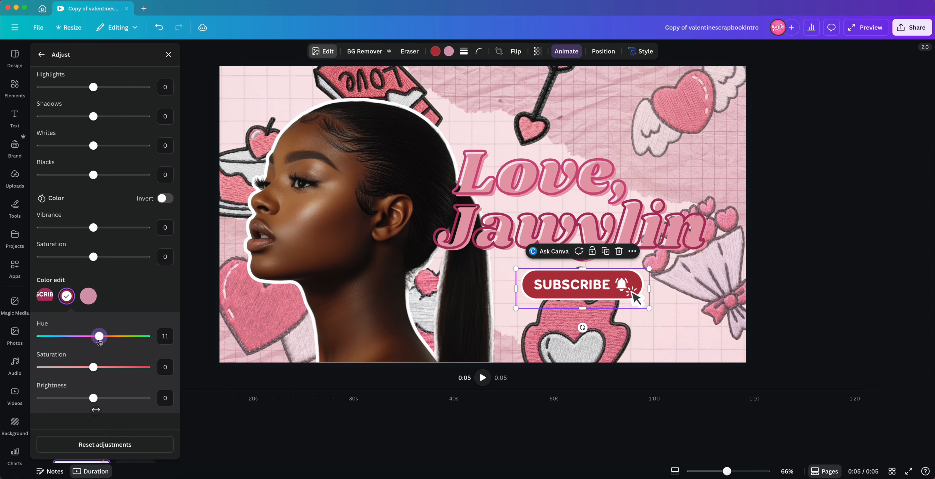
left_click_drag(100, 342, 94, 341)
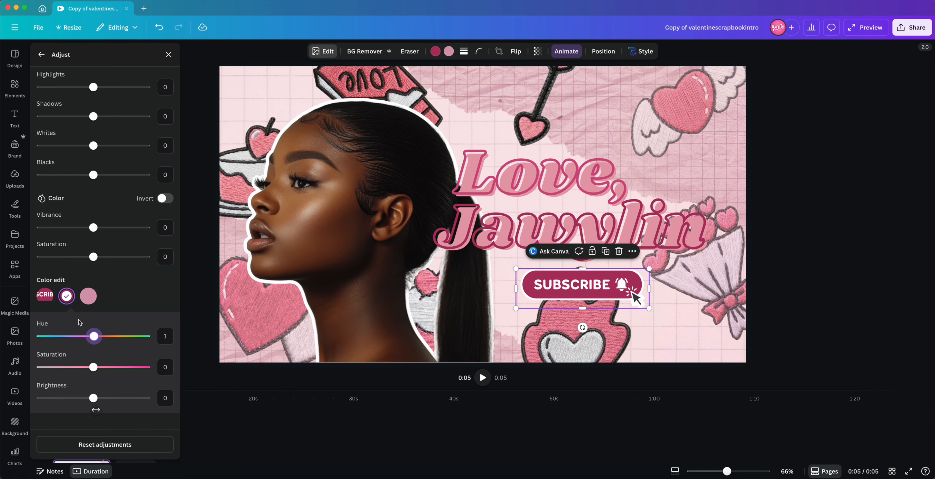
left_click_drag(81, 329, 68, 335)
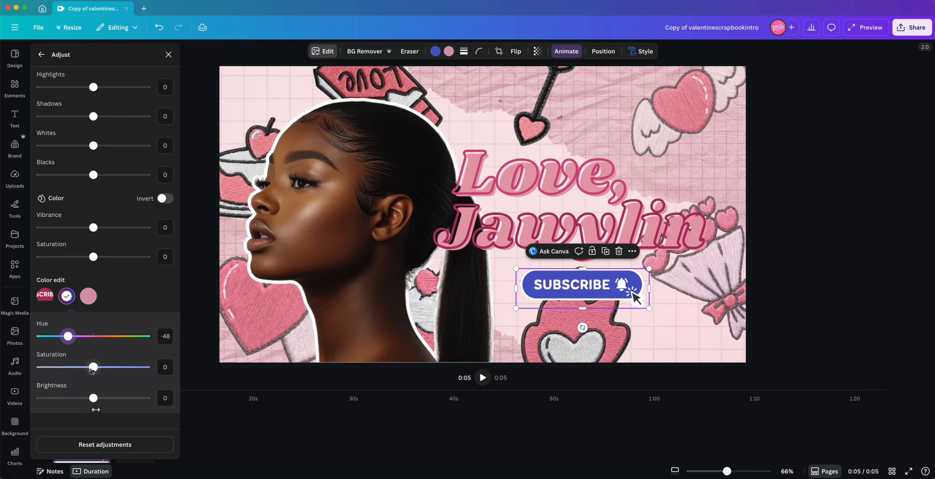
left_click_drag(93, 367, 102, 367)
left_click_drag(93, 398, 135, 396)
left_click_drag(69, 336, 94, 336)
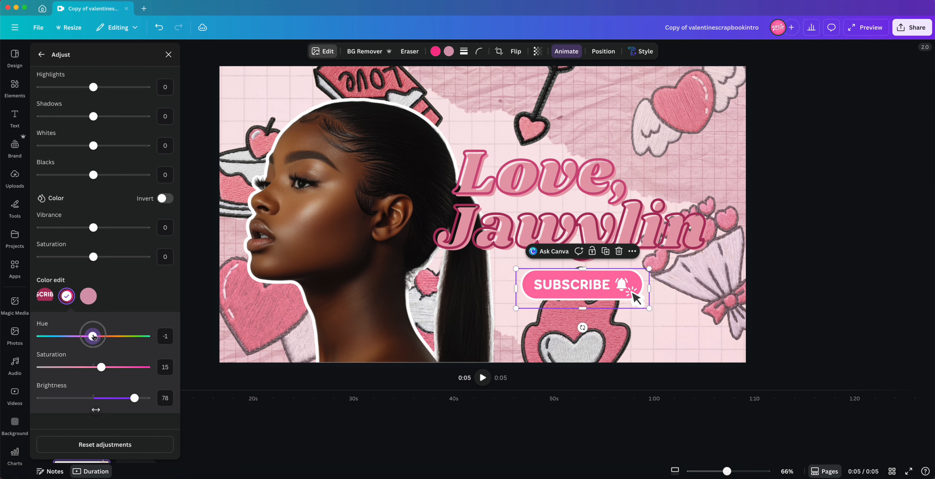
Step: Recolour the heart-arrow sticker at the top to purple
left_click(457, 52)
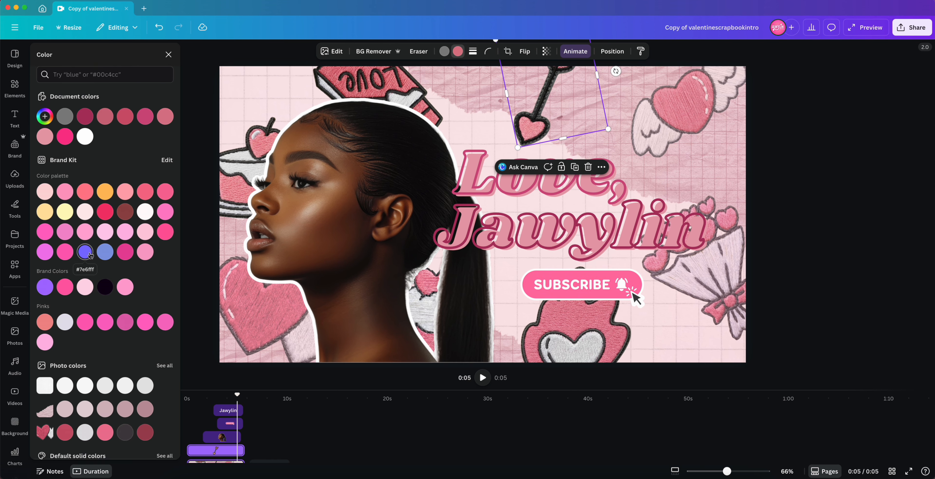
left_click(105, 191)
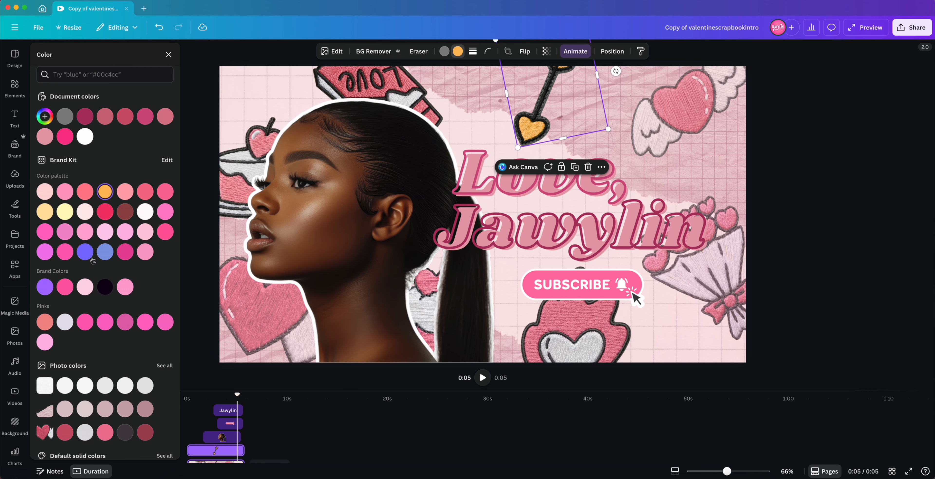
left_click(86, 252)
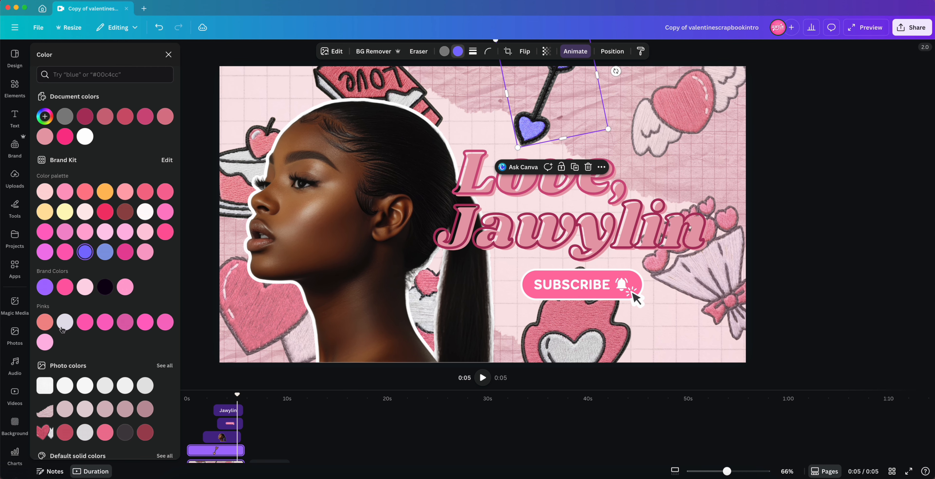
left_click(45, 287)
Step: Recolour the sticker behind the Subscribe button, trying several colours and settling on blue
left_click(578, 327)
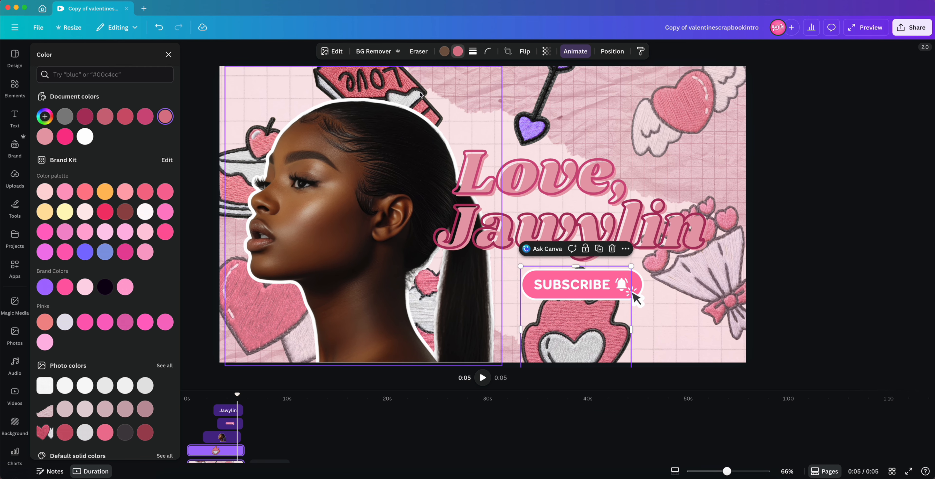
left_click(460, 51)
left_click(460, 52)
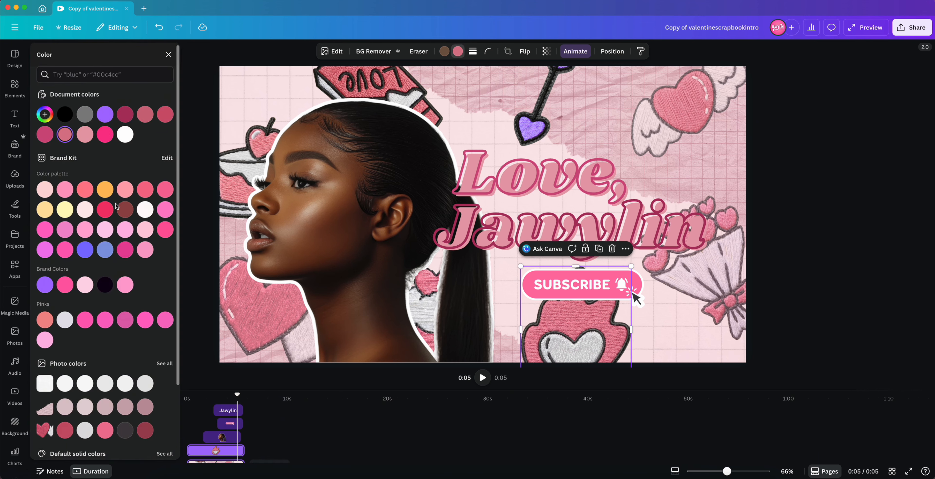
scroll(89, 450, "down", 3)
left_click(88, 449)
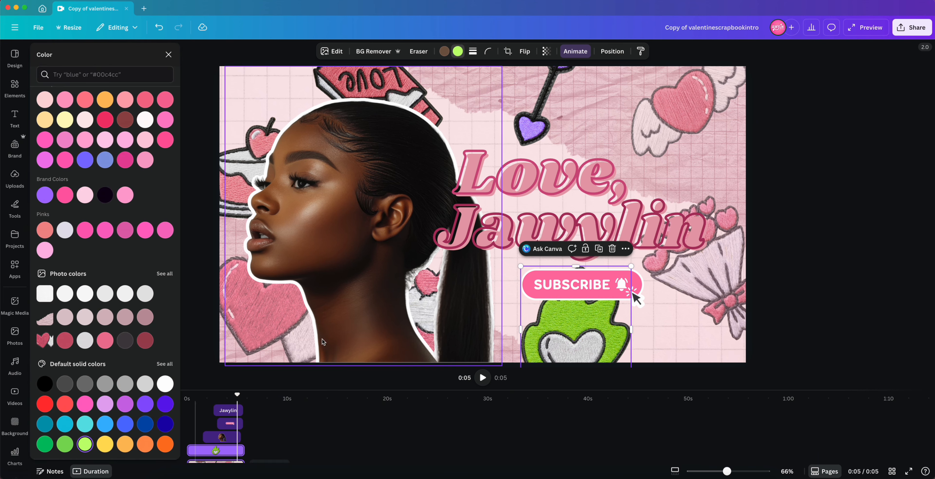
left_click(143, 446)
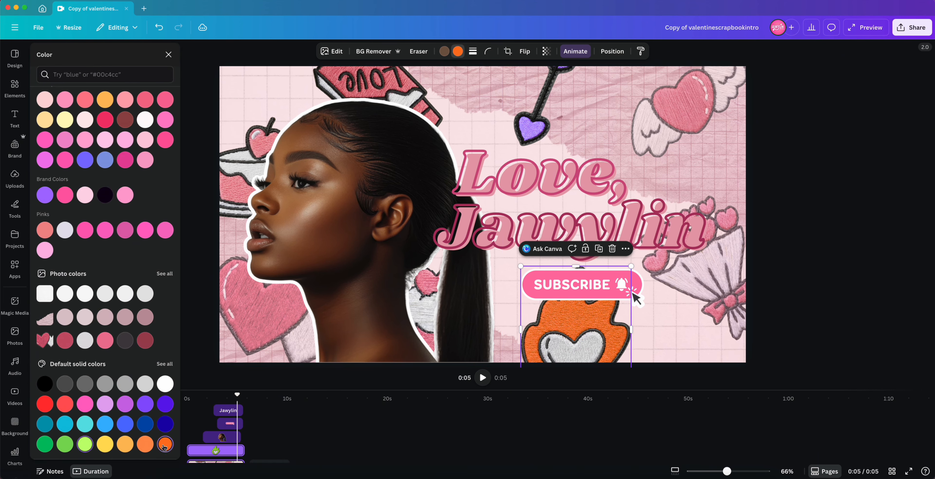
left_click(105, 444)
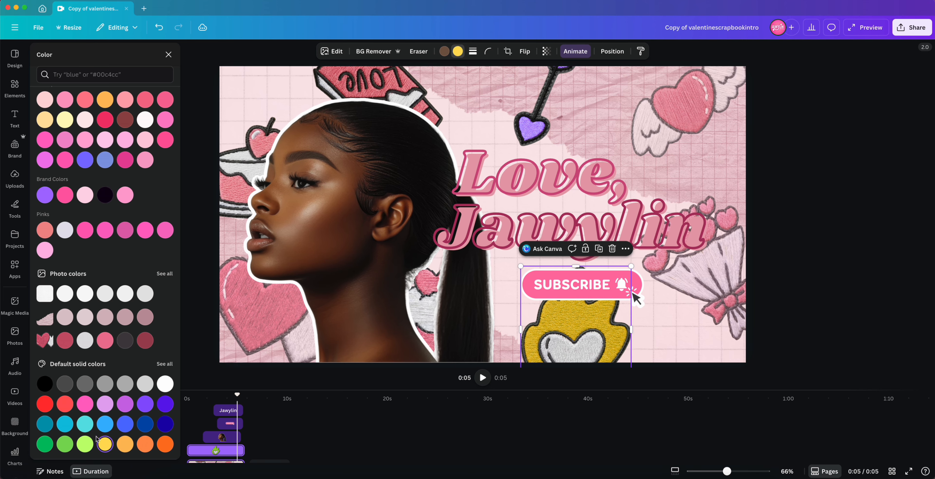
left_click(85, 424)
left_click(106, 424)
left_click(875, 236)
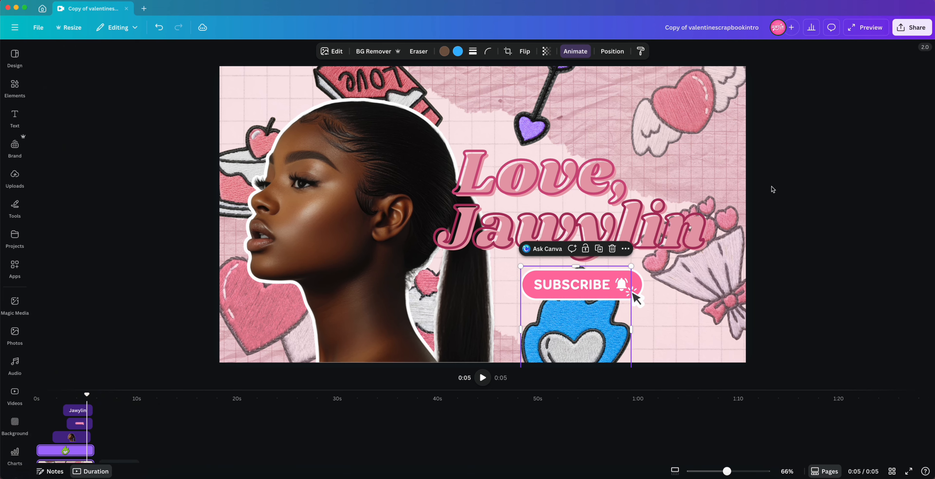
left_click(718, 145)
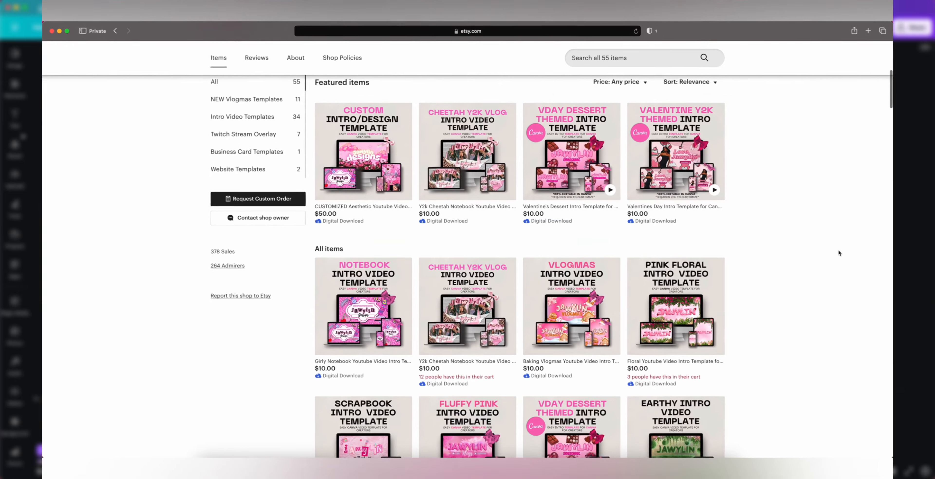
Step: Browse the intro video templates listed in the Etsy shop
scroll(838, 249, "down", 12)
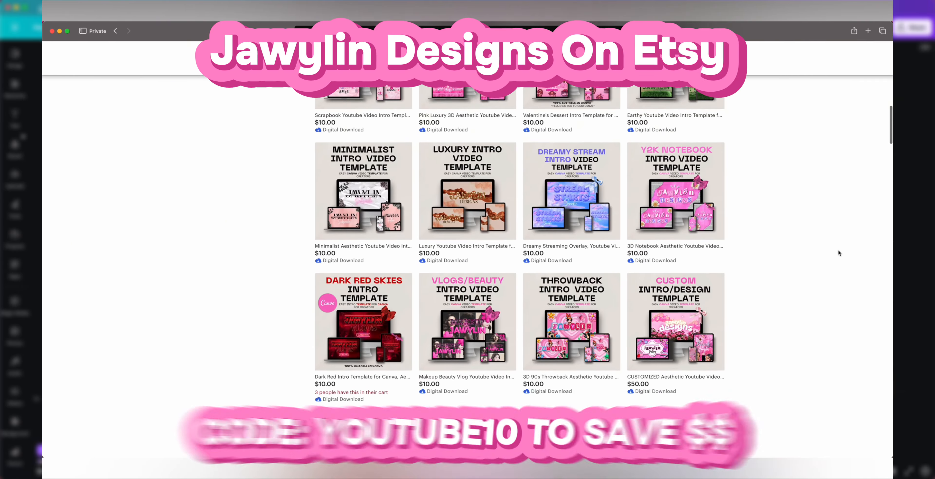
scroll(838, 250, "down", 9)
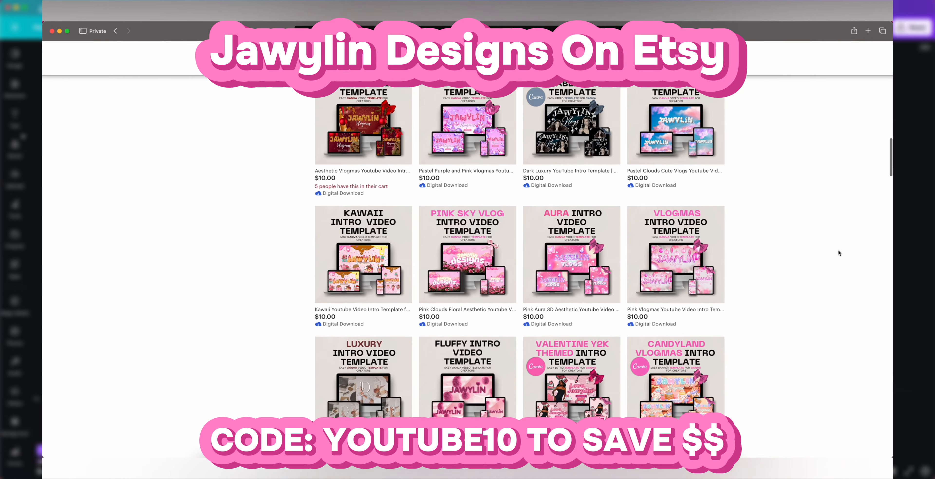
scroll(838, 249, "down", 10)
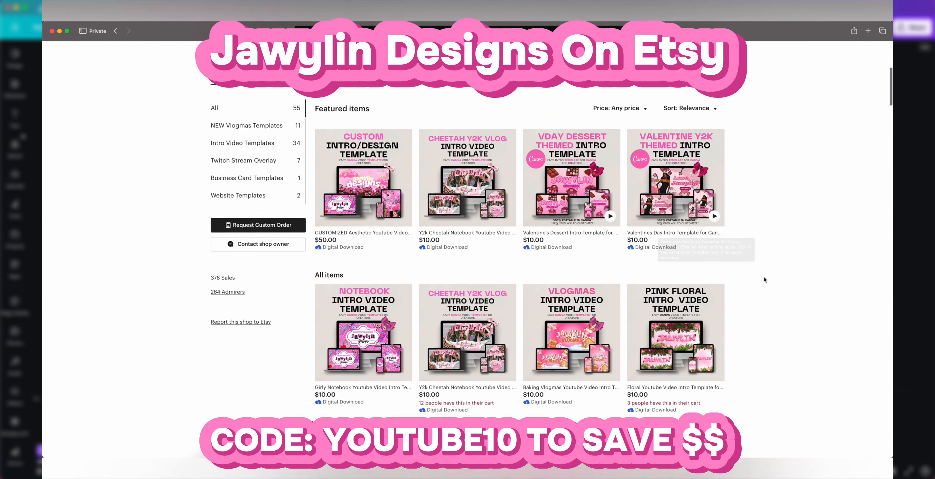
scroll(764, 278, "down", 5)
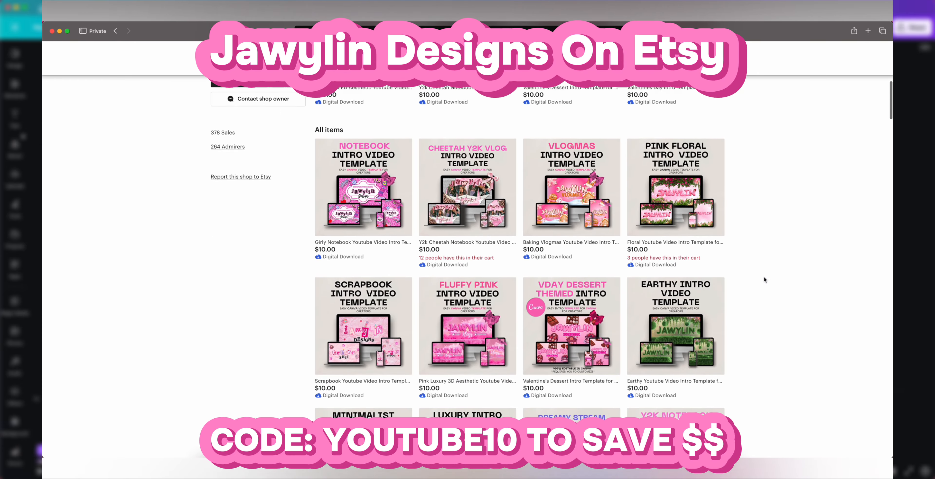
scroll(764, 277, "up", 1)
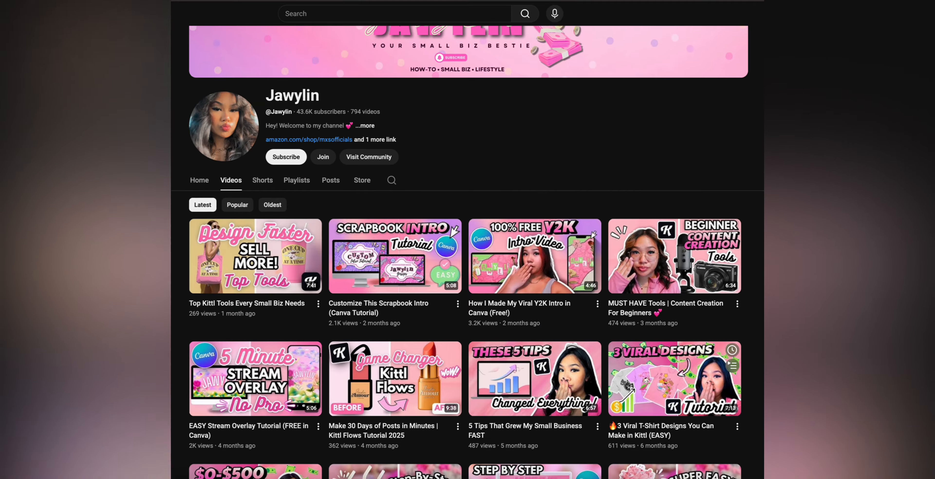
Step: Browse the video list on the YouTube channel's Videos page
scroll(675, 298, "down", 2)
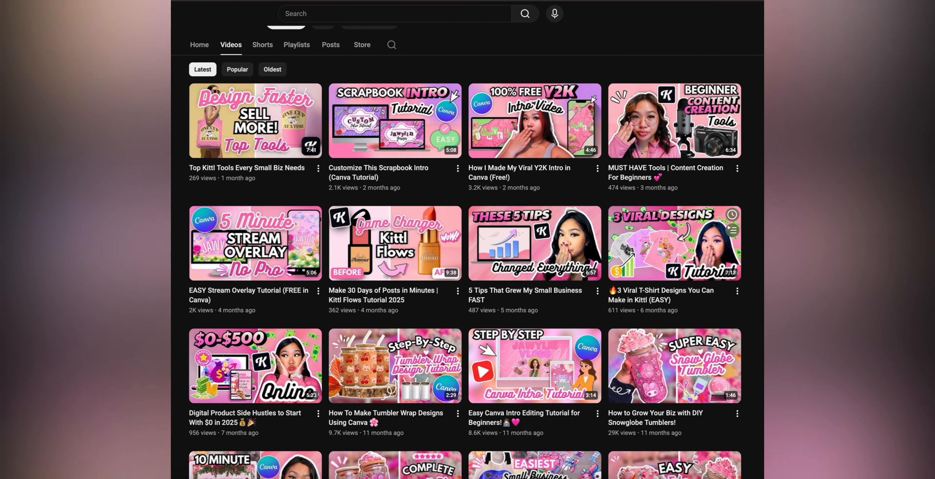
scroll(674, 298, "down", 2)
scroll(674, 154, "down", 3)
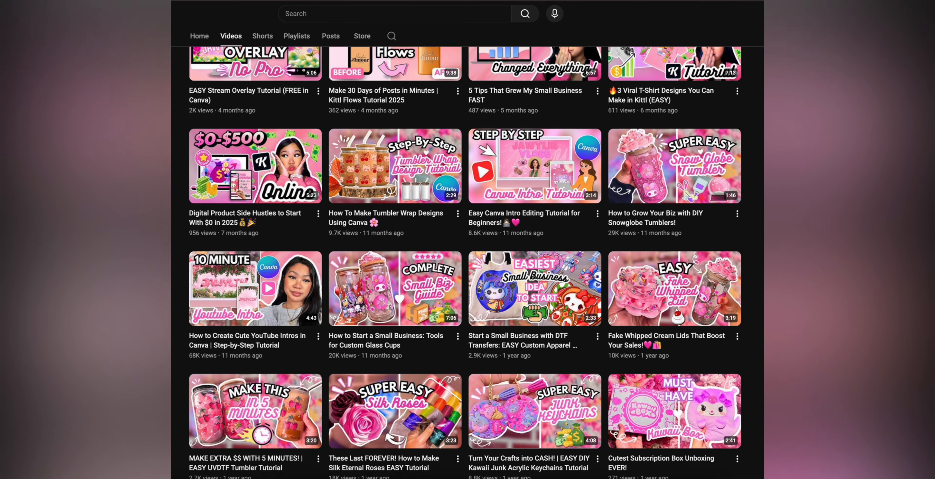